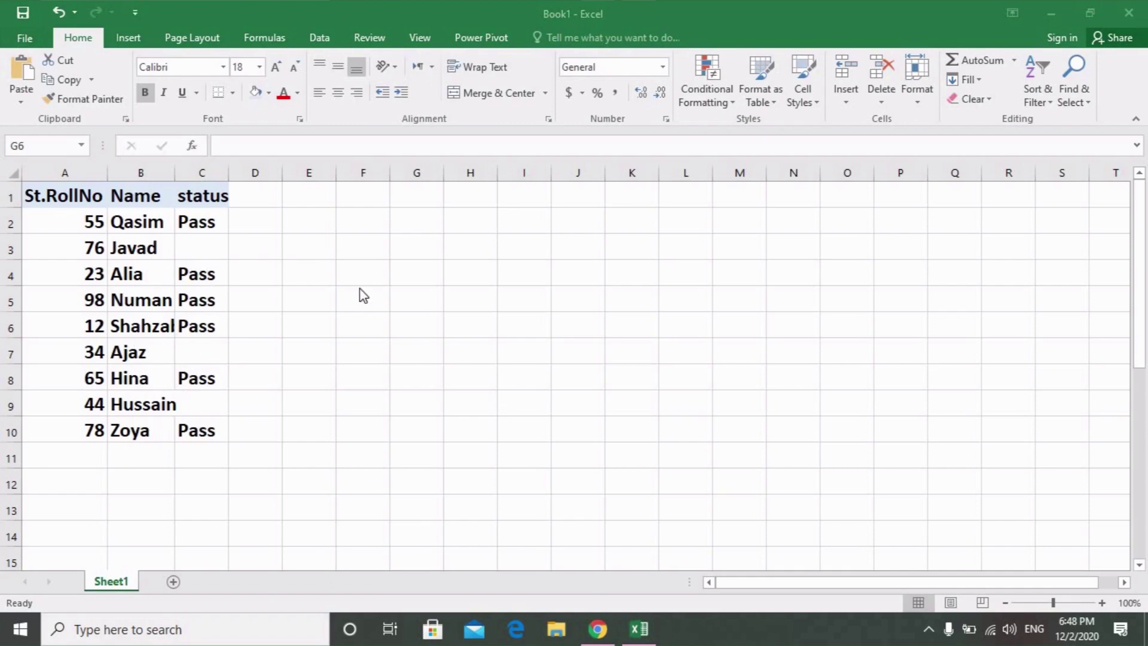
# Step: Select C2:C10 and narrow it to its blank cells with F5, Special, Blanks
pyautogui.moveTo(210, 220); pyautogui.dragTo(194, 434)
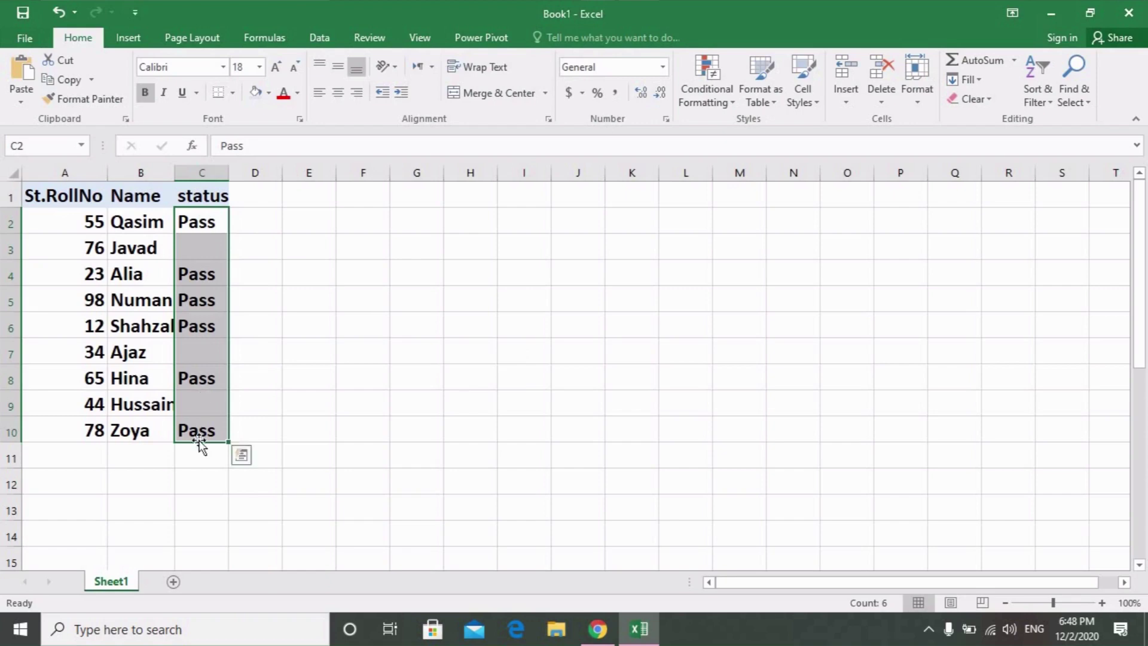
pyautogui.moveTo(200, 222); pyautogui.dragTo(209, 429)
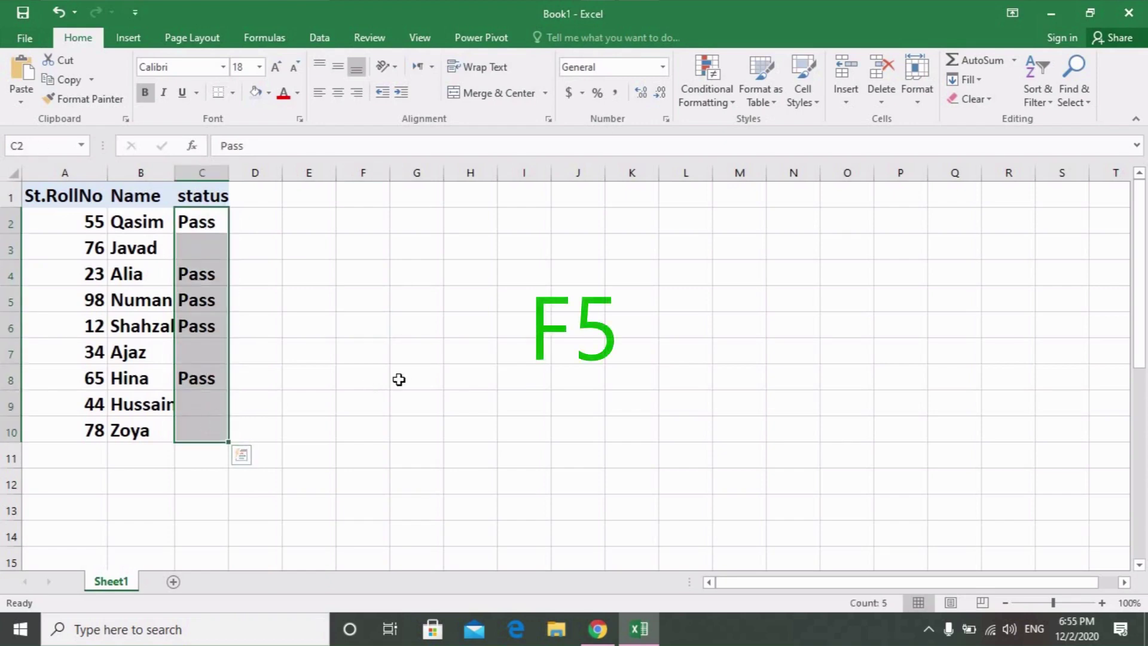
pyautogui.press('F5')
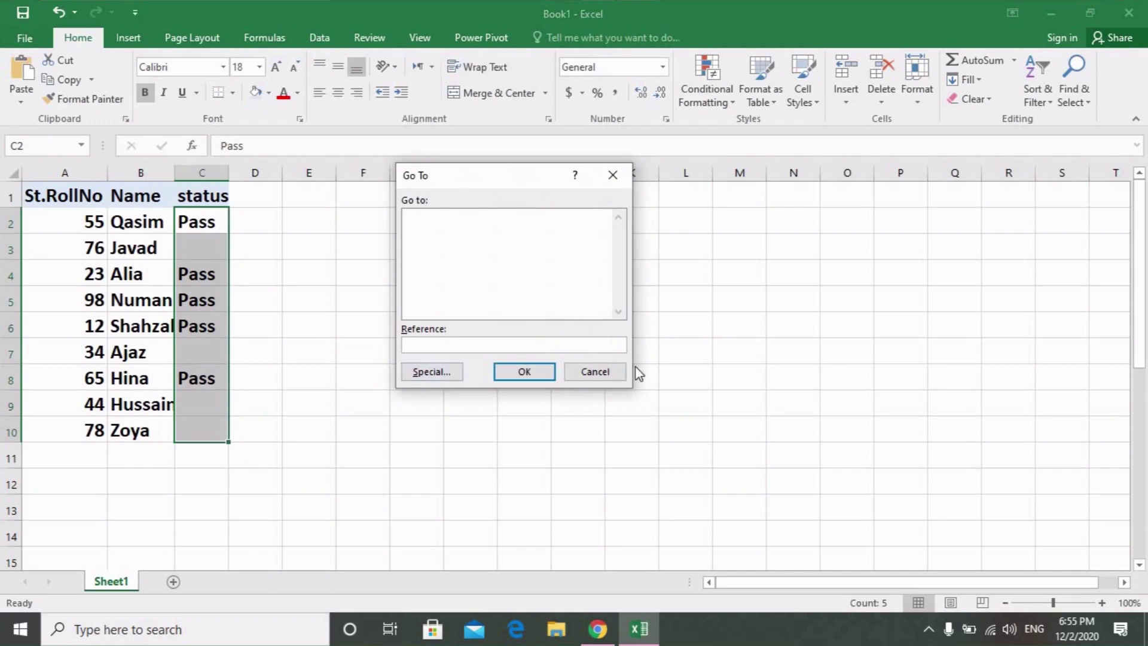
pyautogui.click(432, 373)
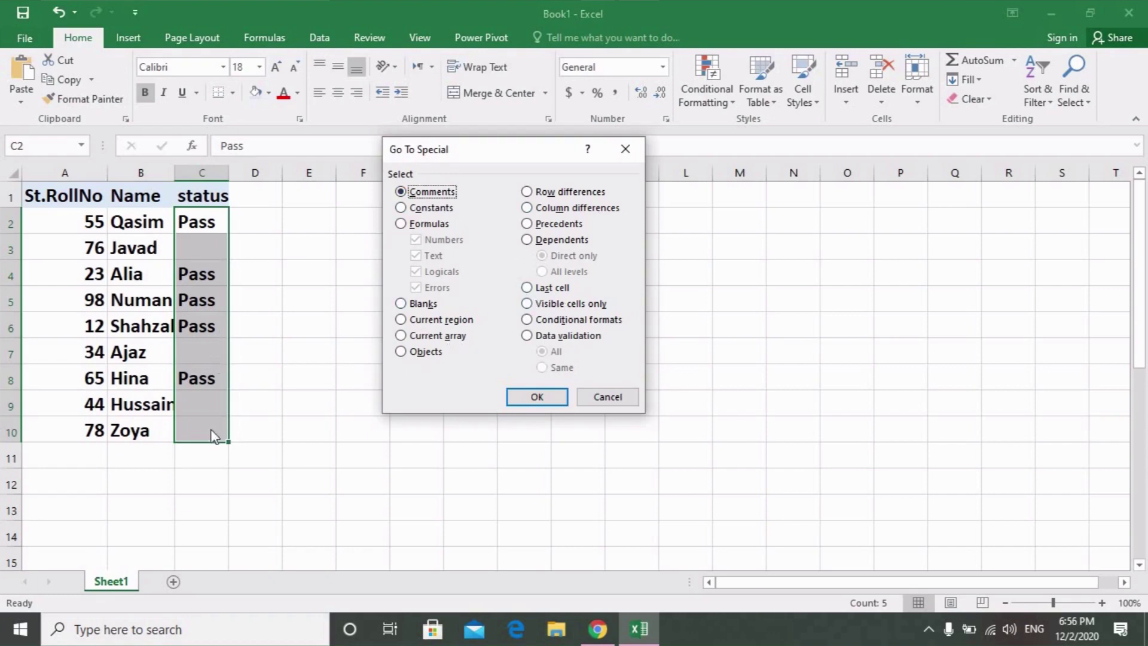
pyautogui.click(400, 304)
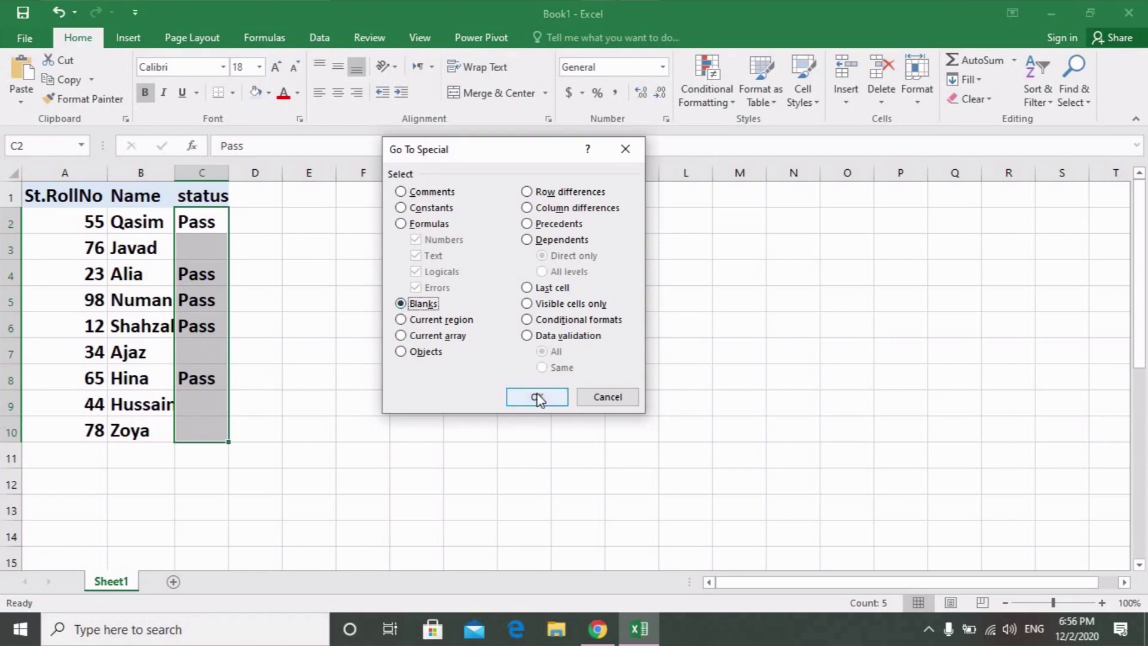
pyautogui.click(536, 396)
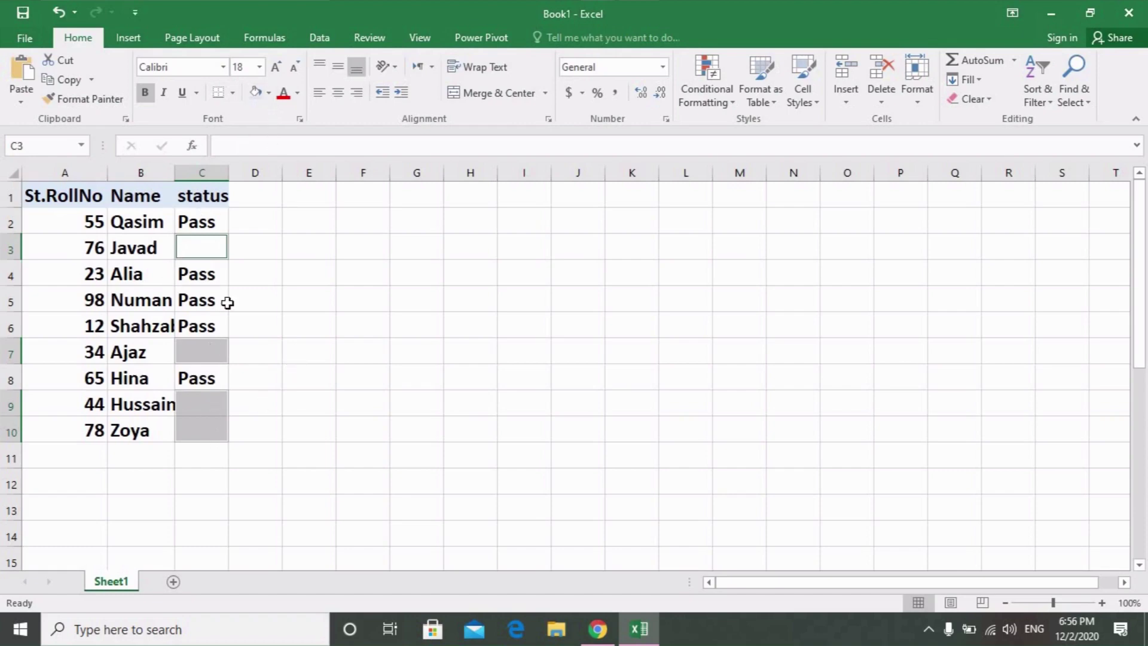
# Step: Give the four blank status cells a light orange fill and enter Fail in all with Ctrl+Enter
pyautogui.click(269, 94)
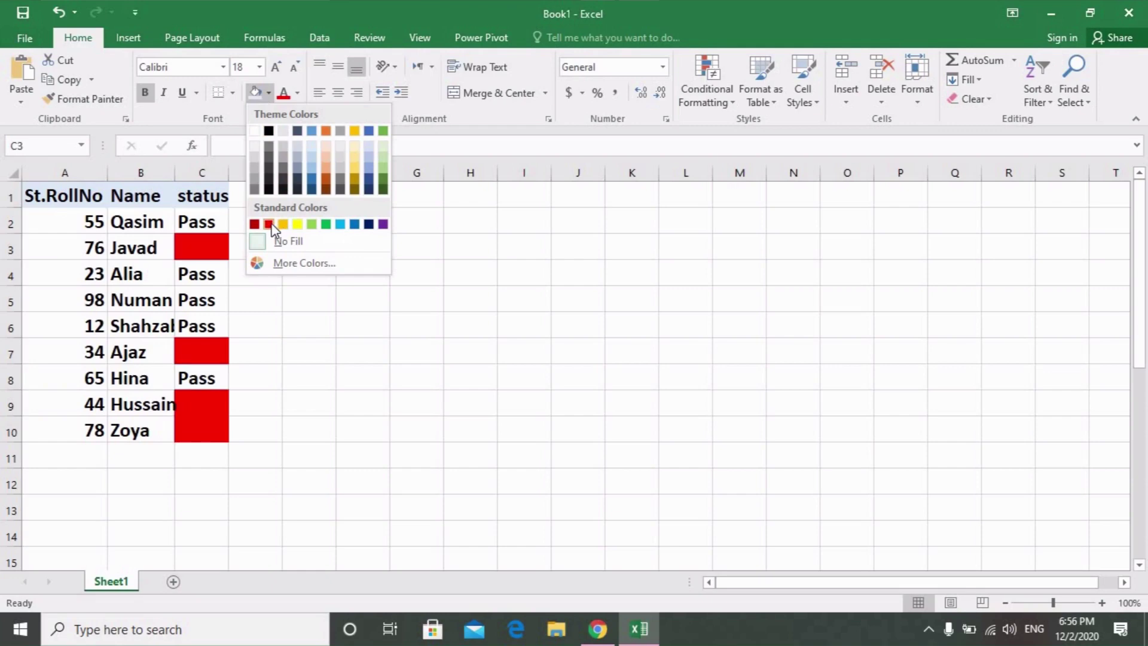
pyautogui.click(326, 160)
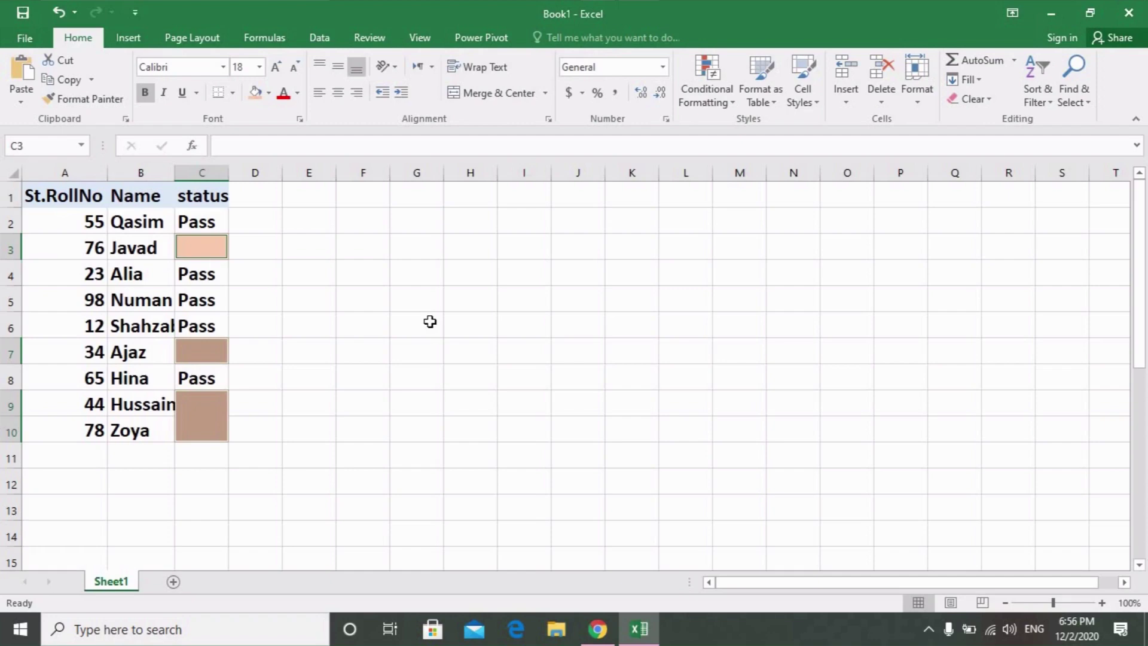
pyautogui.write('`Fa')
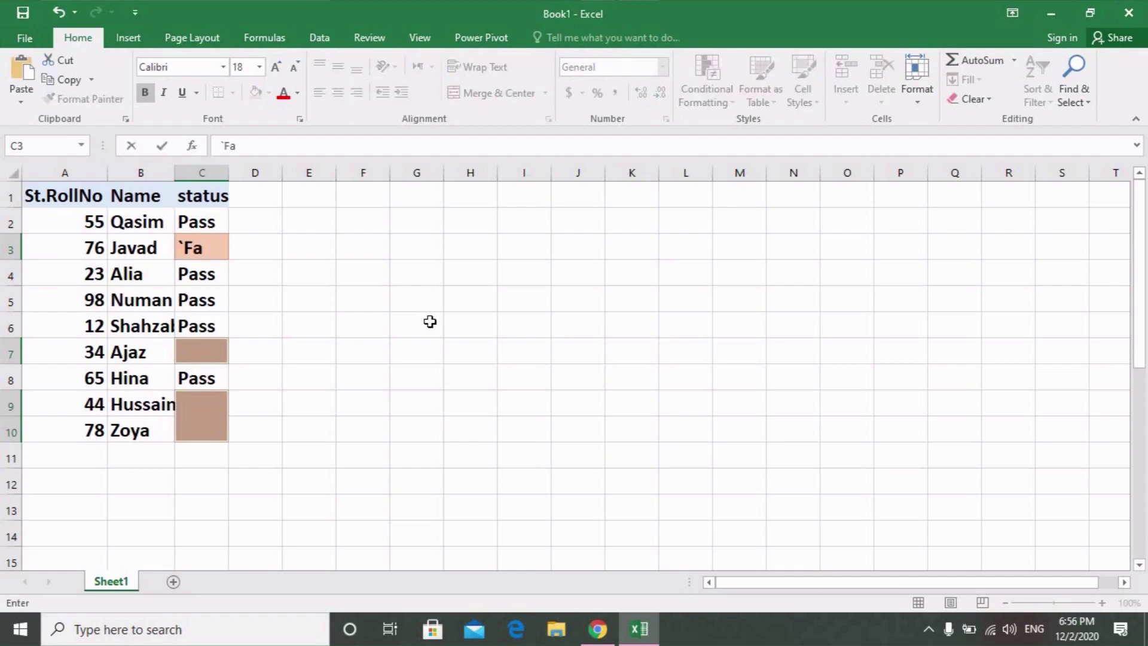
pyautogui.press('BackSpace')
pyautogui.press('BackSpace')
pyautogui.press('BackSpace')
pyautogui.write('F')
pyautogui.write('ail')
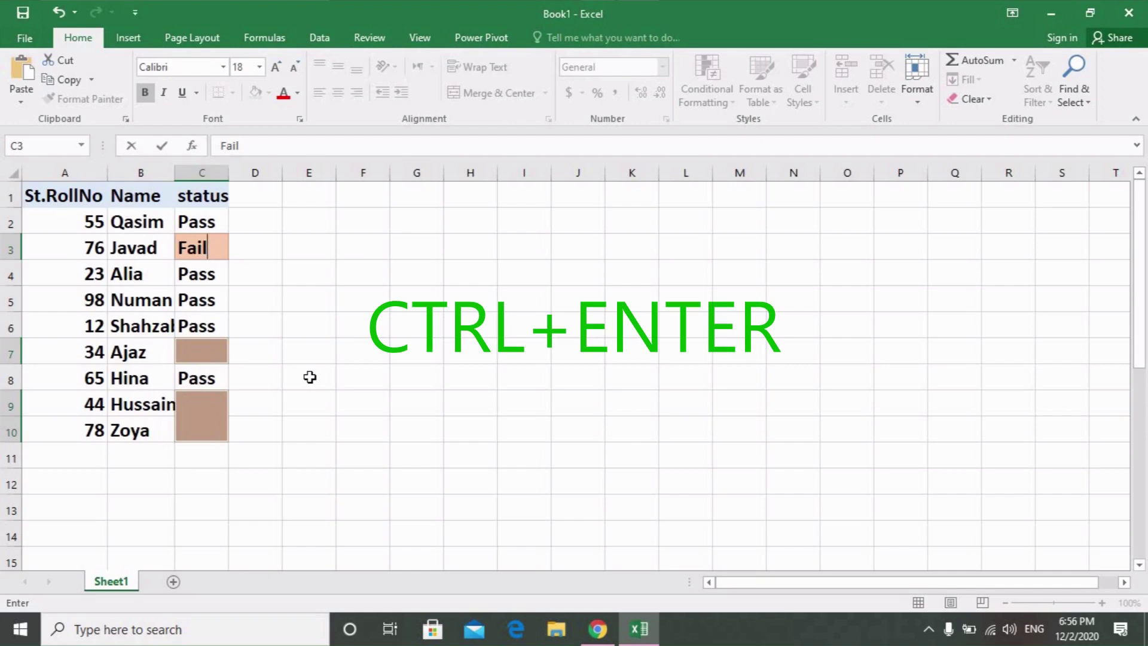
pyautogui.hotkey('ctrl', 'Return')
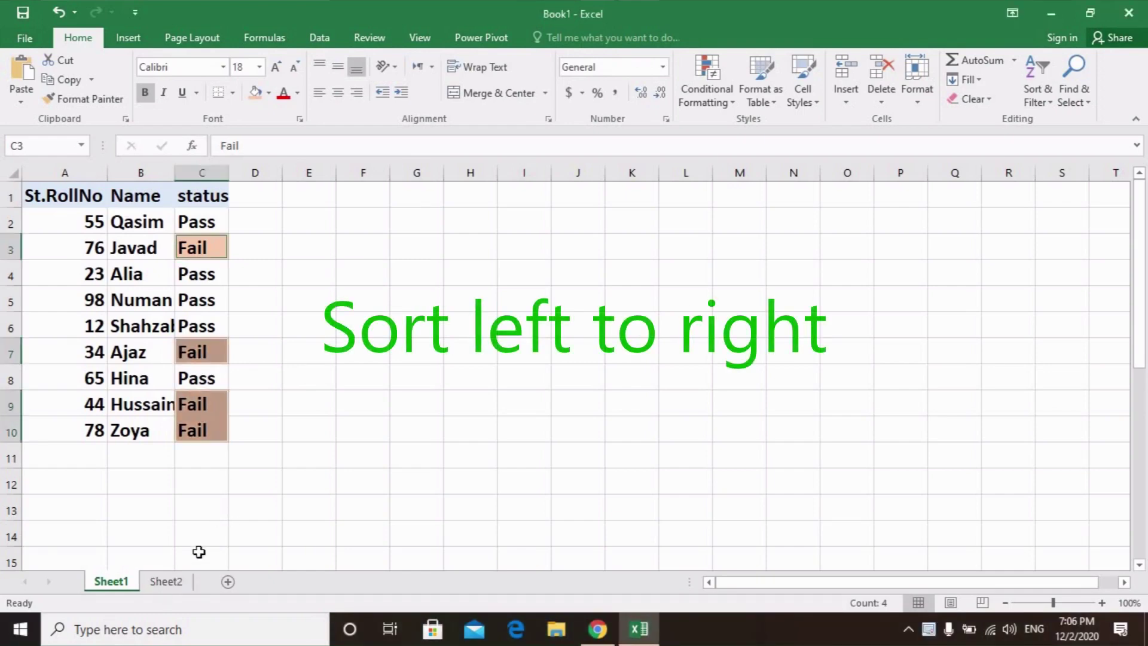
# Step: On Sheet2, select the numbers in D2:L2 and open the Data tab's Sort dialog
pyautogui.click(170, 581)
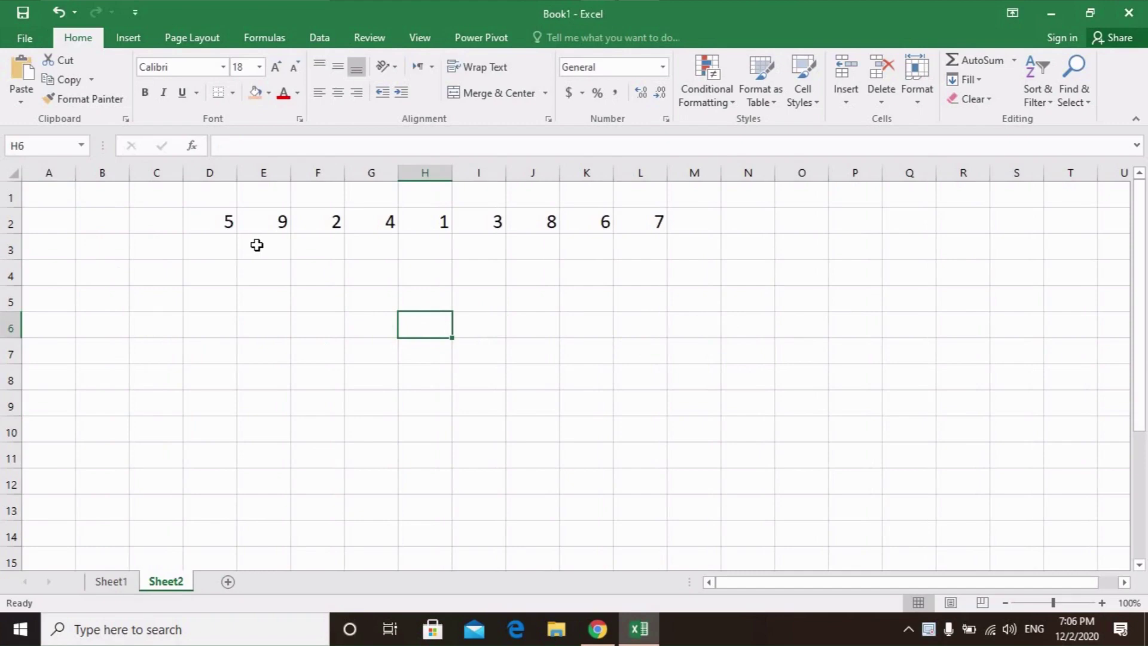
pyautogui.click(233, 230)
pyautogui.moveTo(235, 233); pyautogui.dragTo(649, 226)
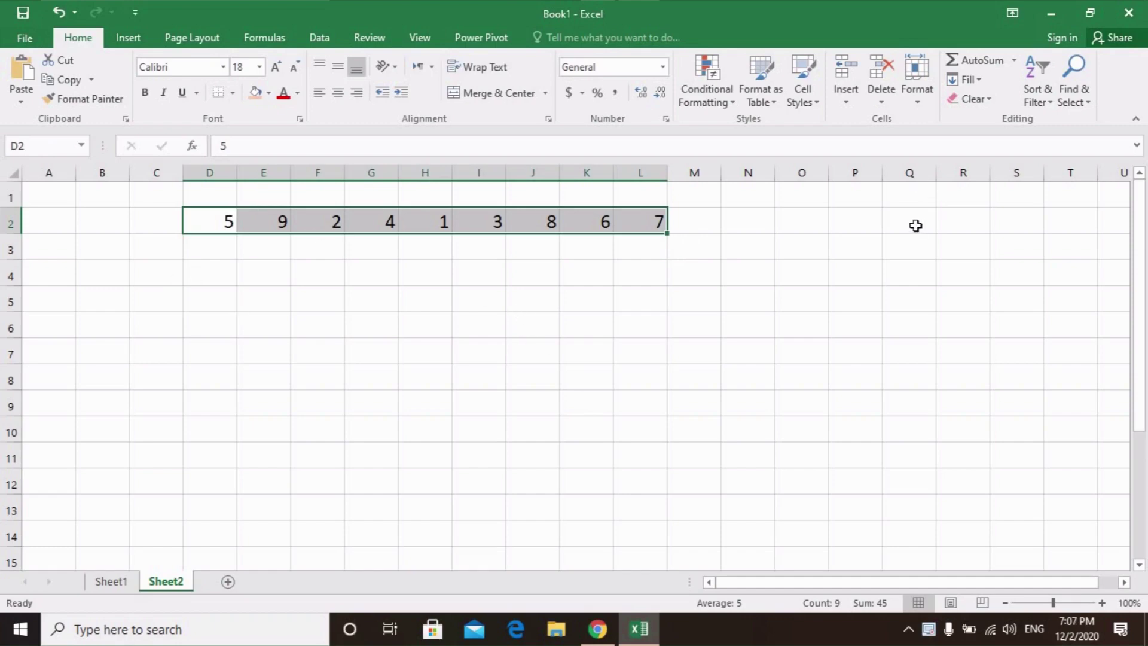
pyautogui.click(320, 39)
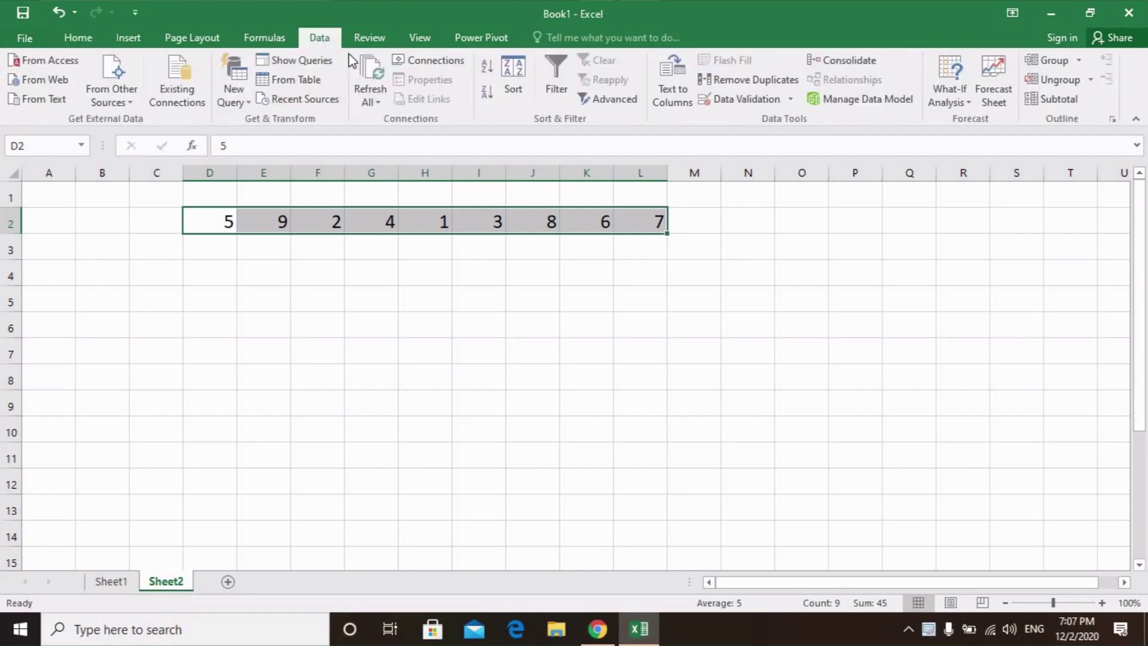
pyautogui.click(529, 98)
pyautogui.moveTo(509, 186)
pyautogui.mouseDown()
pyautogui.moveTo(865, 96)
pyautogui.moveTo(856, 89)
pyautogui.mouseUp()
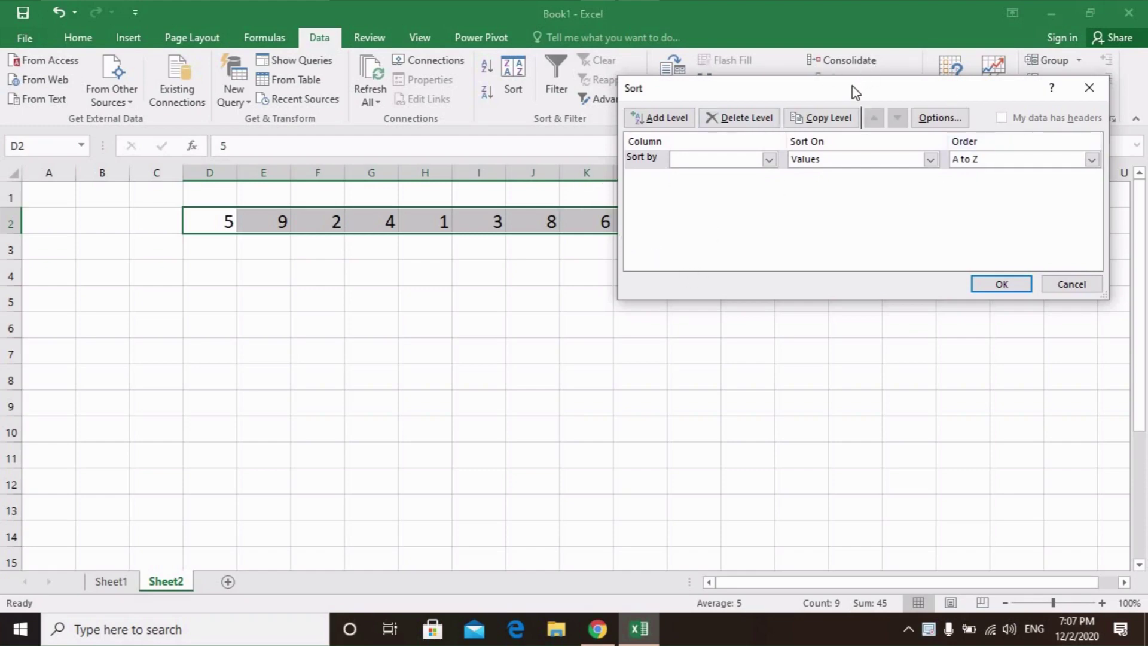
# Step: Sort D2:L2 left to right by Row 2, smallest to largest, so it reads 1 to 9
pyautogui.moveTo(857, 91); pyautogui.dragTo(835, 118)
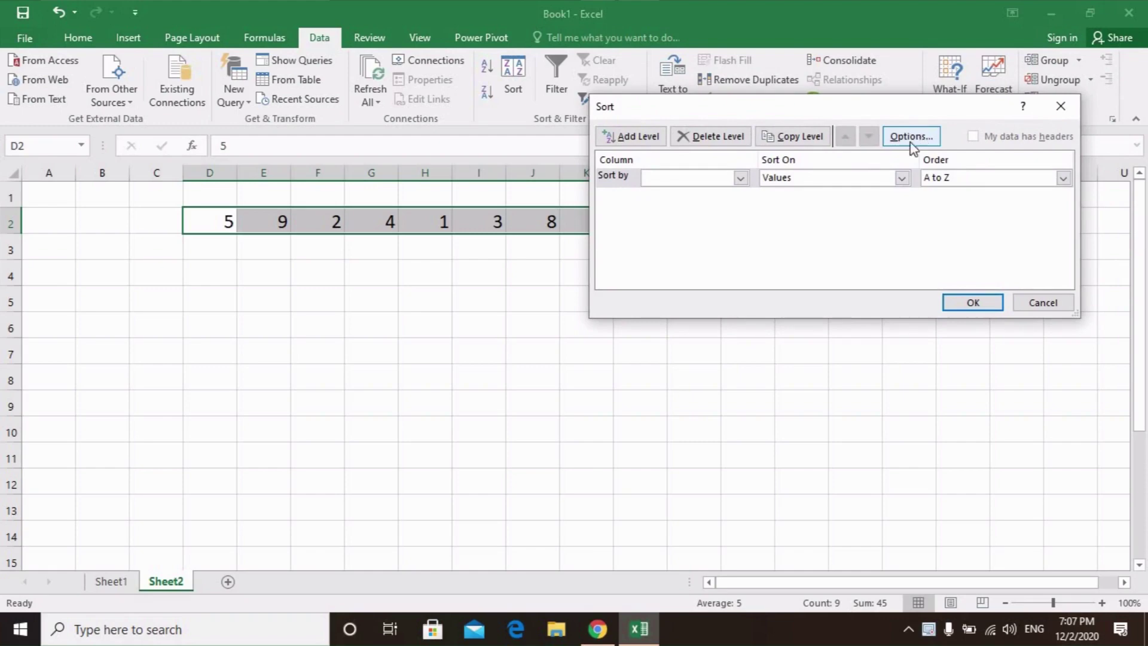
pyautogui.click(910, 141)
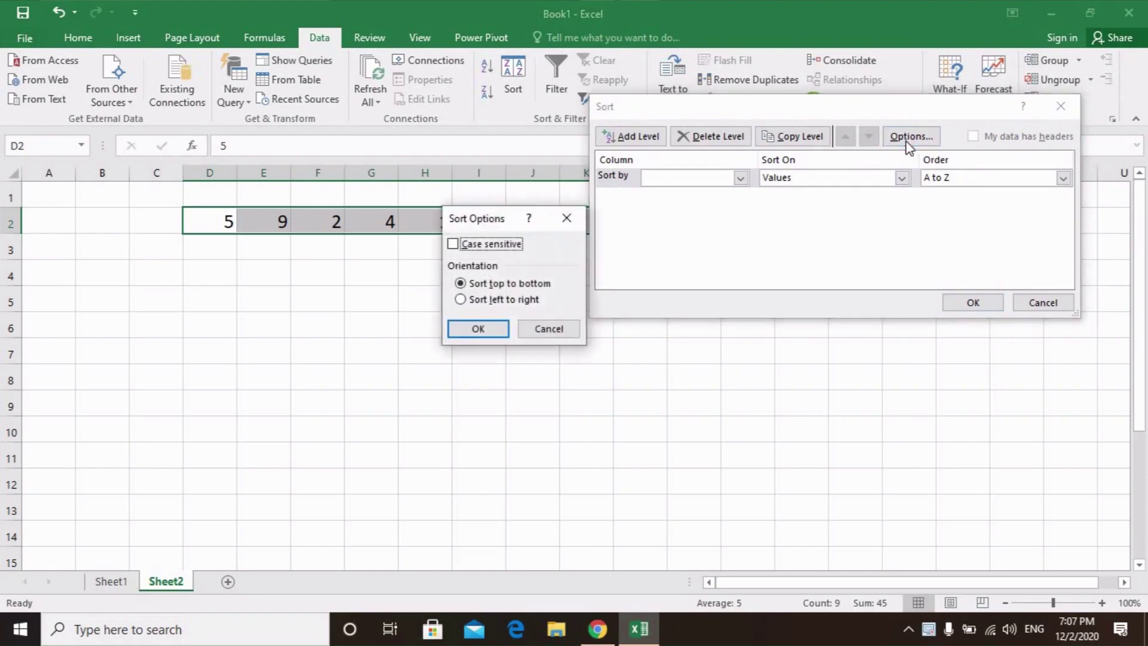
pyautogui.click(463, 300)
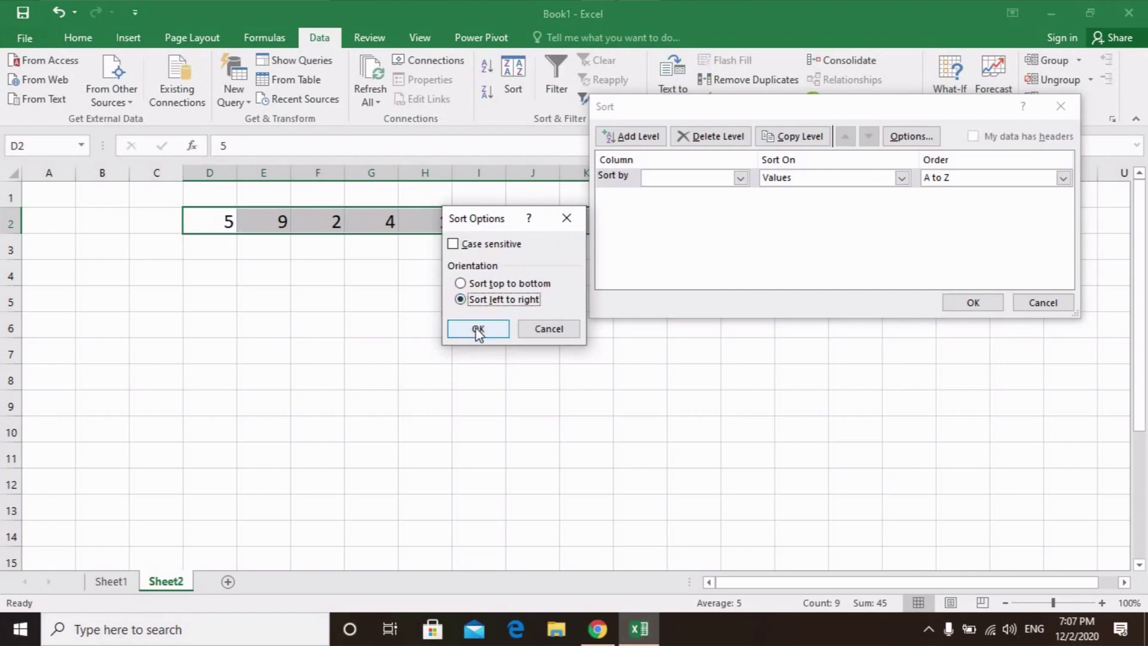
pyautogui.click(478, 328)
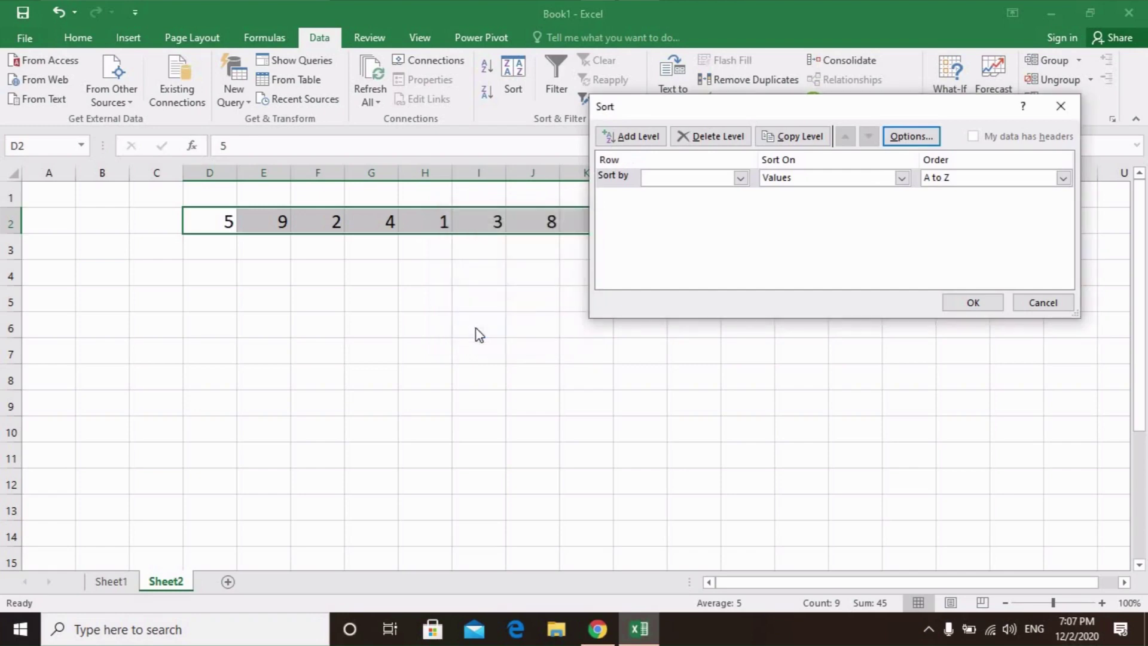
pyautogui.click(740, 177)
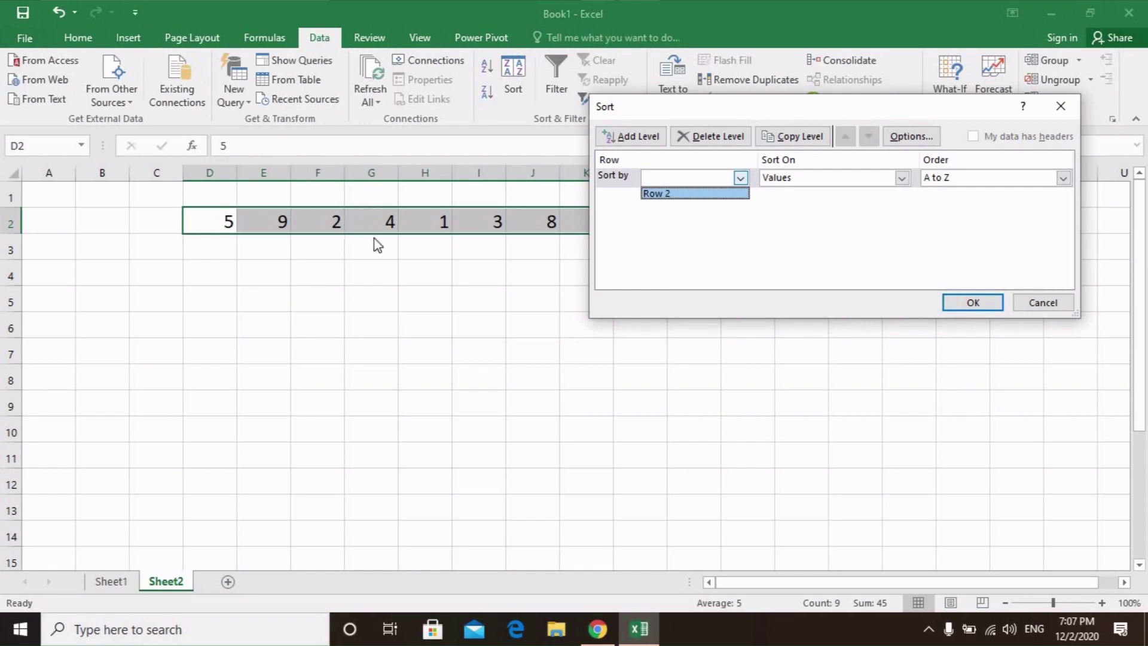
pyautogui.click(677, 194)
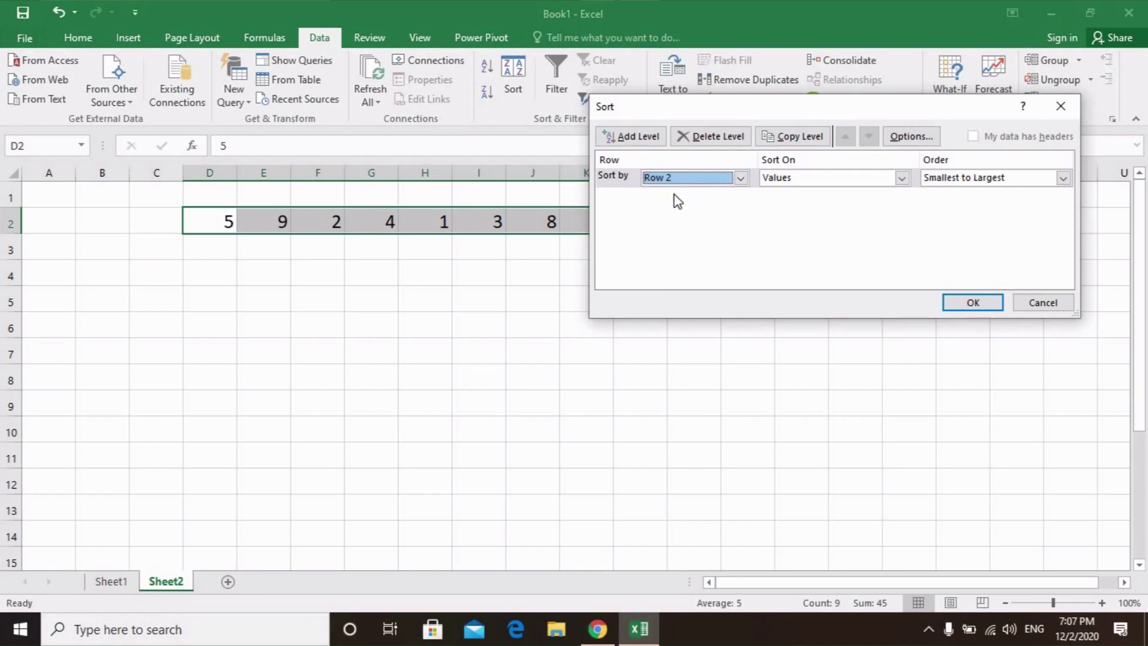
pyautogui.click(974, 309)
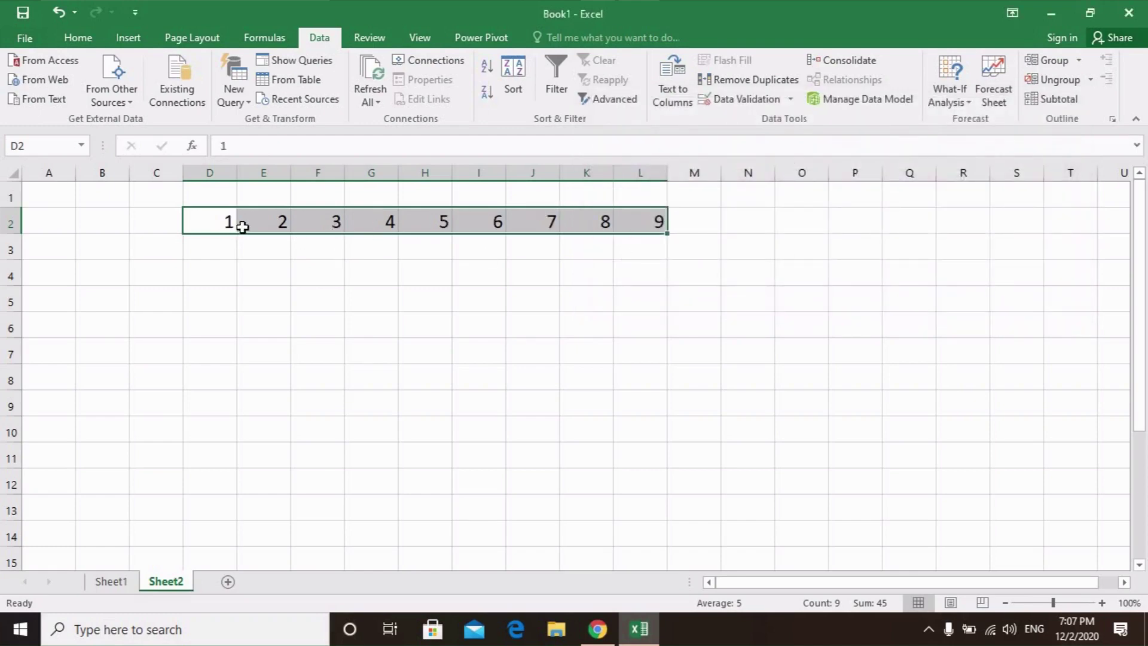
pyautogui.moveTo(238, 226); pyautogui.dragTo(653, 222)
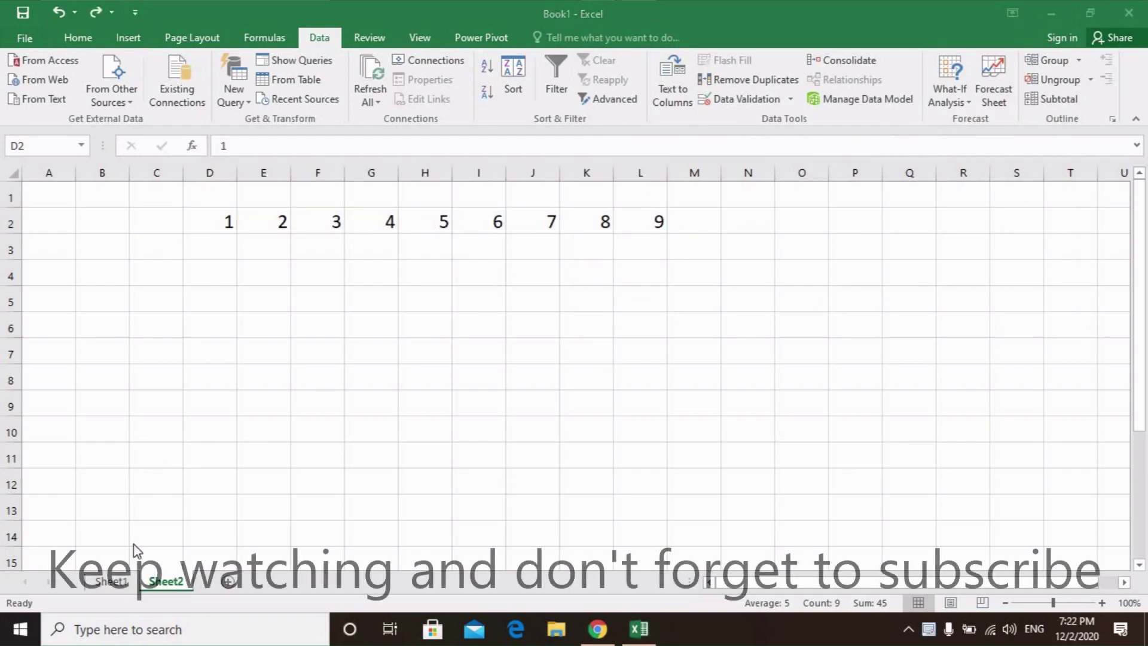
# Step: Switch to Sheet1 and select row 5, which holds roll number 98
pyautogui.click(121, 588)
pyautogui.click(121, 588)
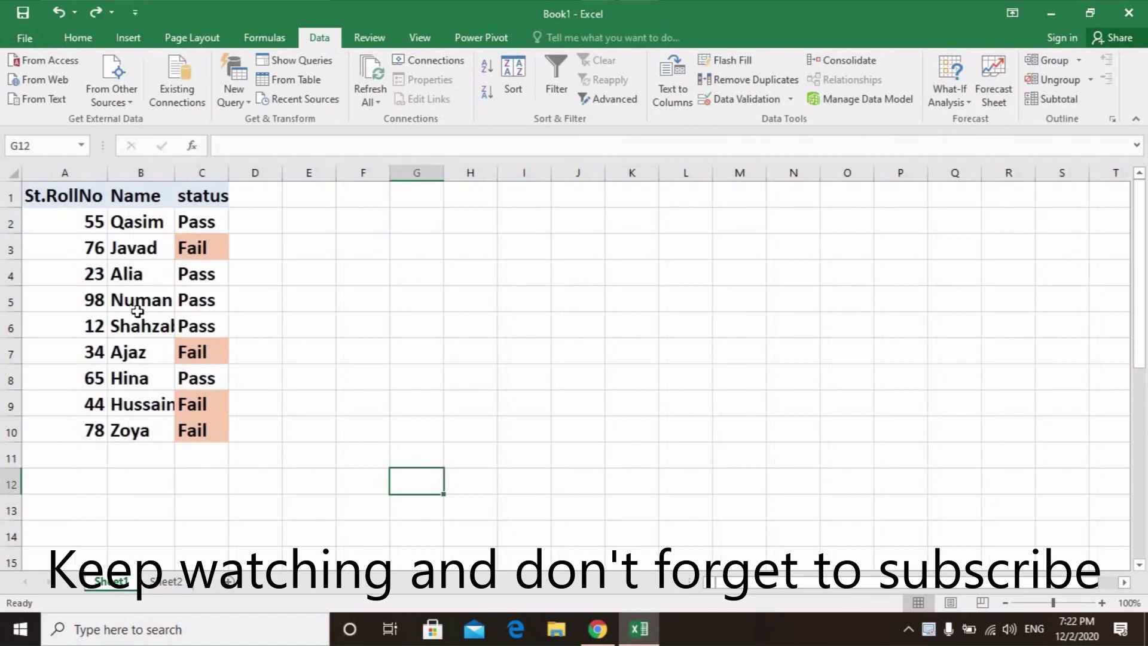
pyautogui.click(87, 306)
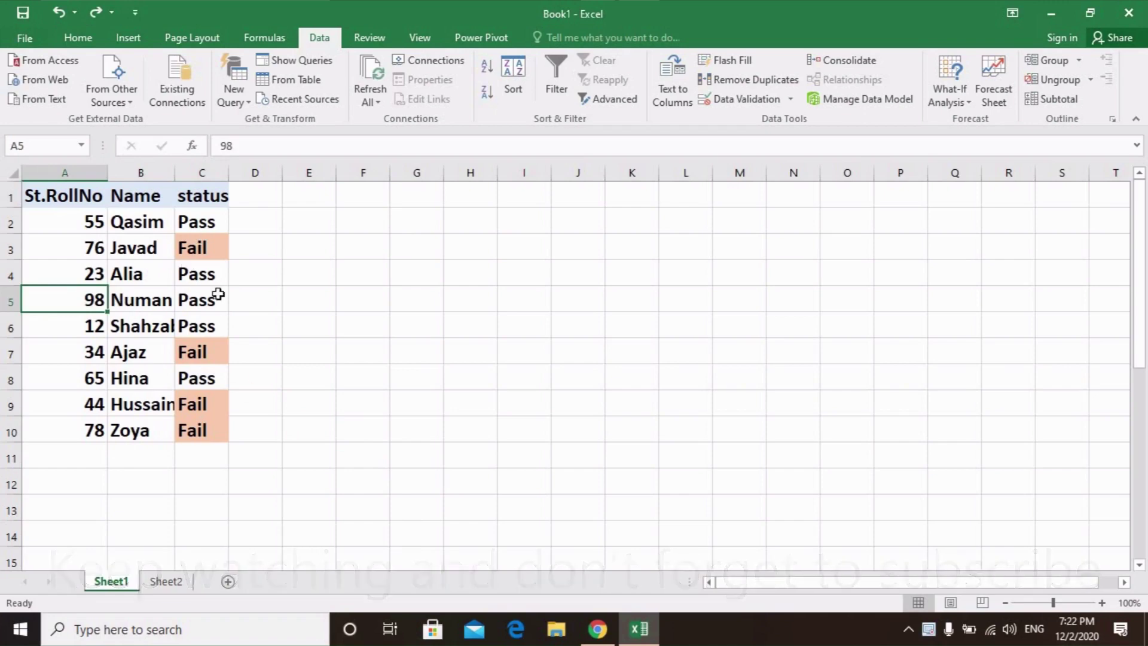
pyautogui.click(11, 301)
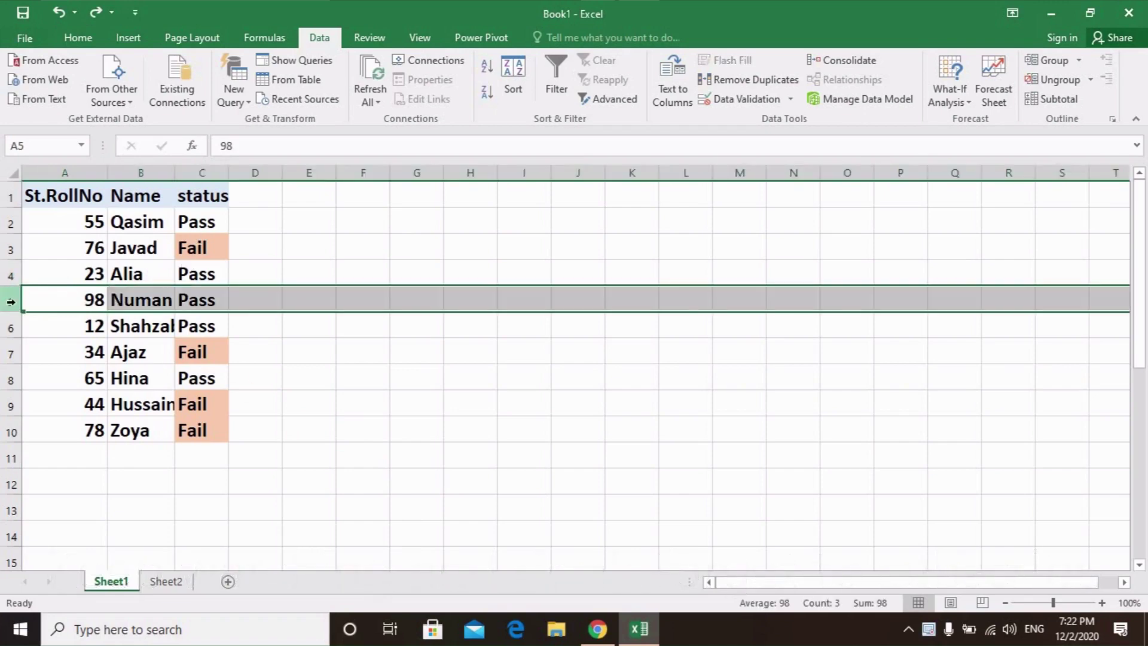
# Step: Insert a blank row at row 2, undo it, and reselect row 5
pyautogui.click(9, 224)
pyautogui.rightClick(8, 225)
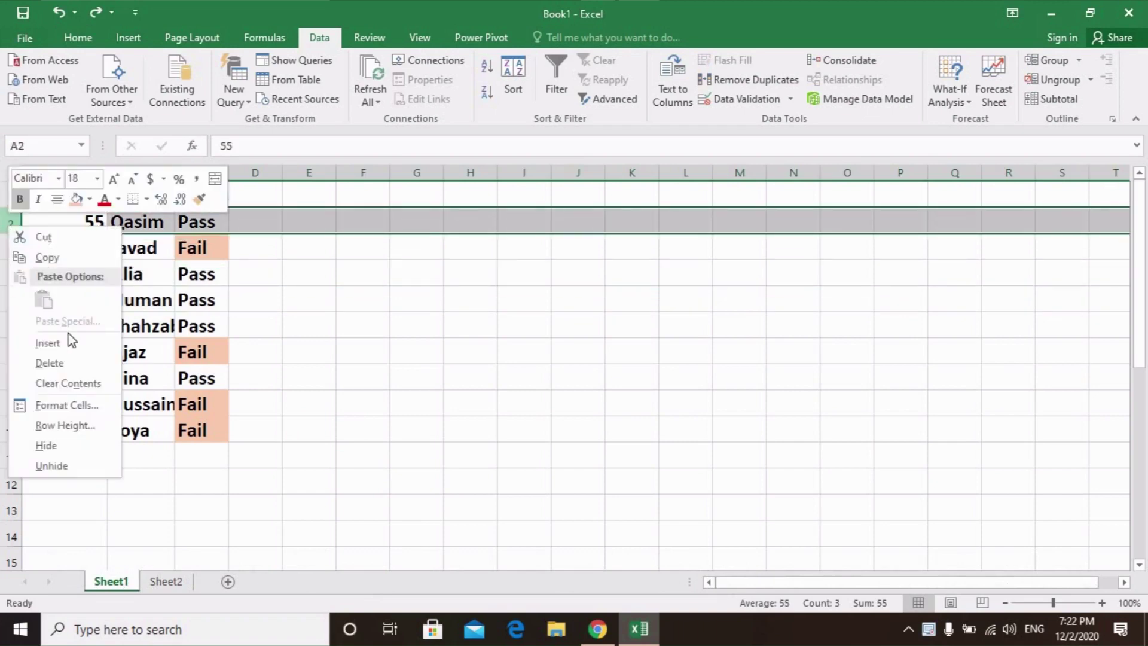
pyautogui.click(70, 341)
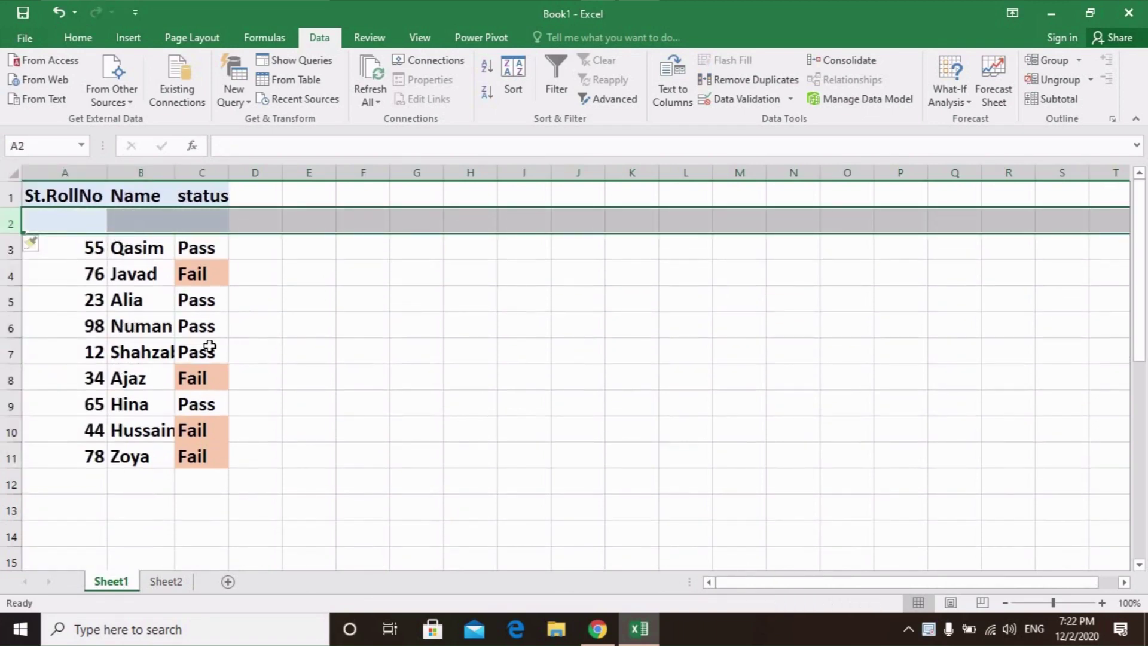
pyautogui.hotkey('ctrl', 'z')
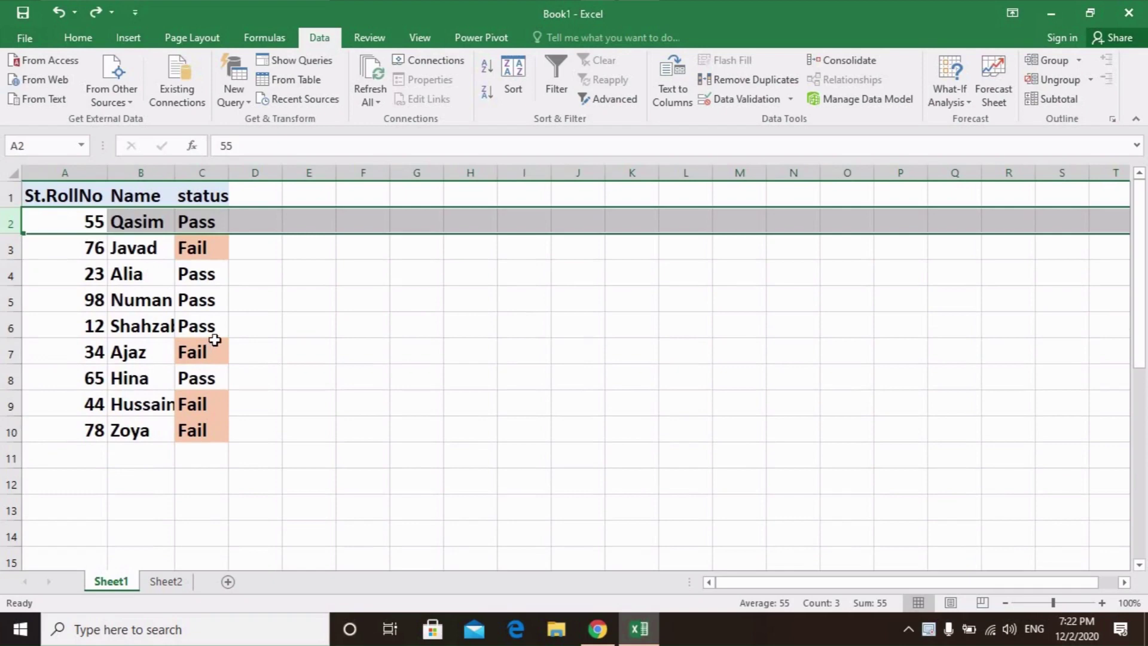
pyautogui.click(307, 342)
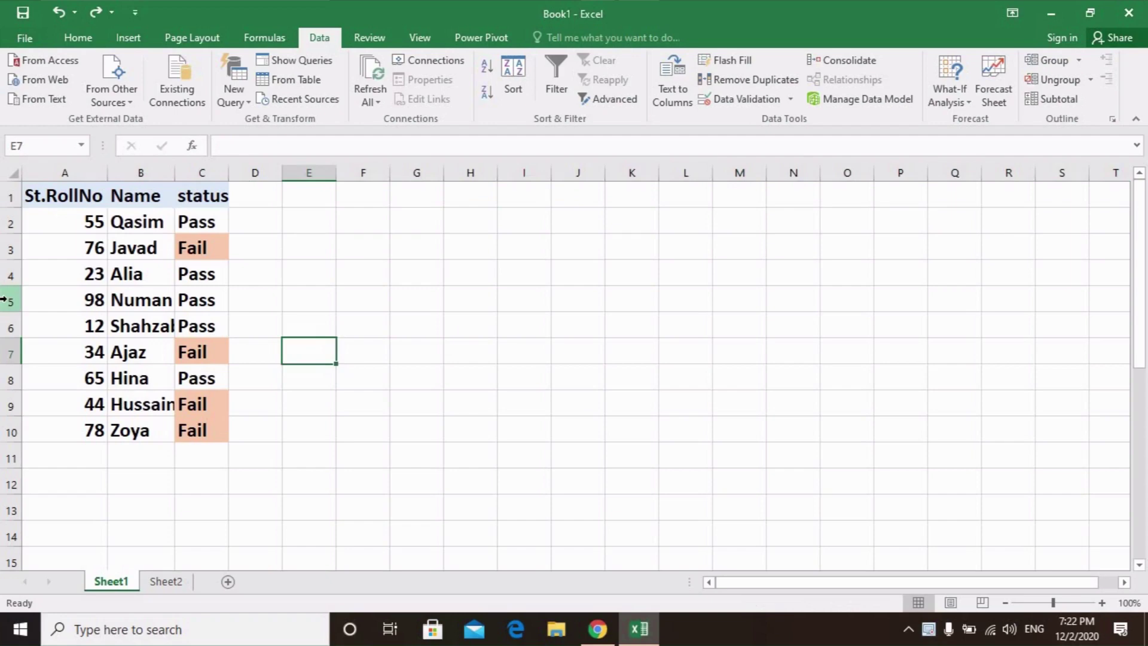
pyautogui.click(3, 299)
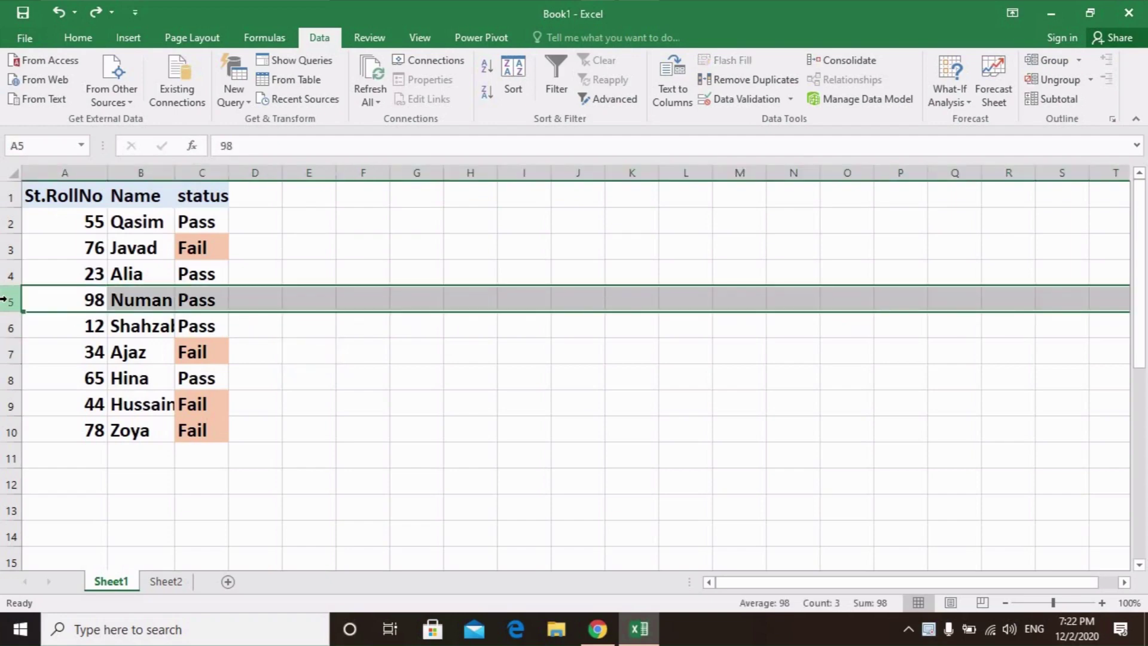
# Step: Shift-drag row 5 (98 Numan Pass) up to become row 2 under the header
pyautogui.press('shift')
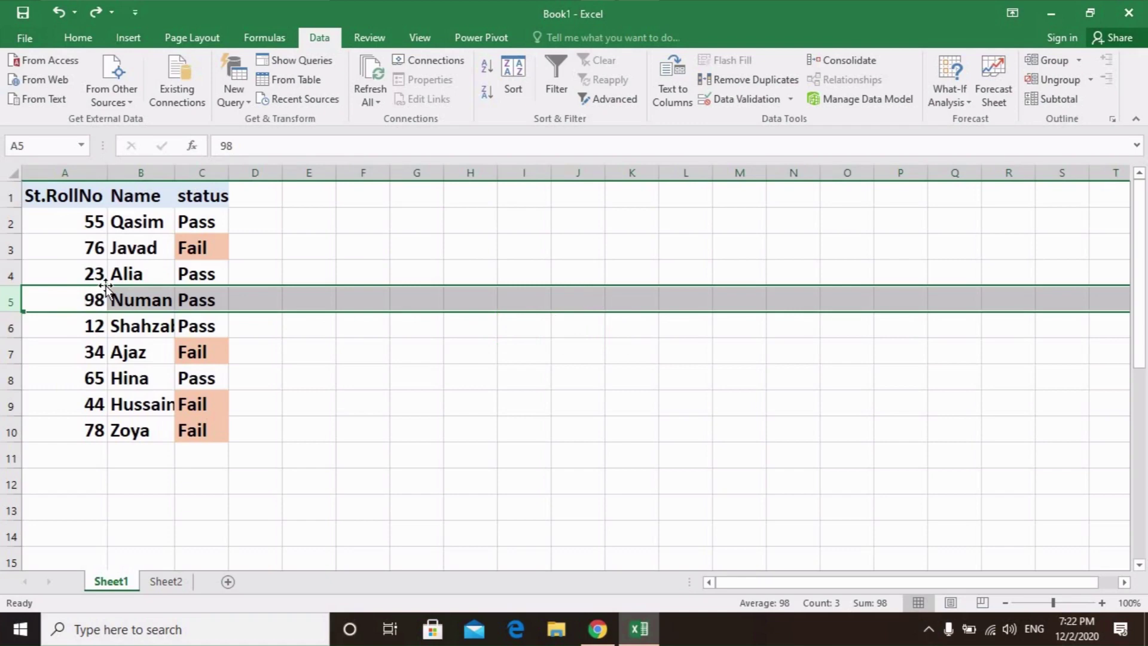
pyautogui.moveTo(106, 287); pyautogui.dragTo(106, 290)
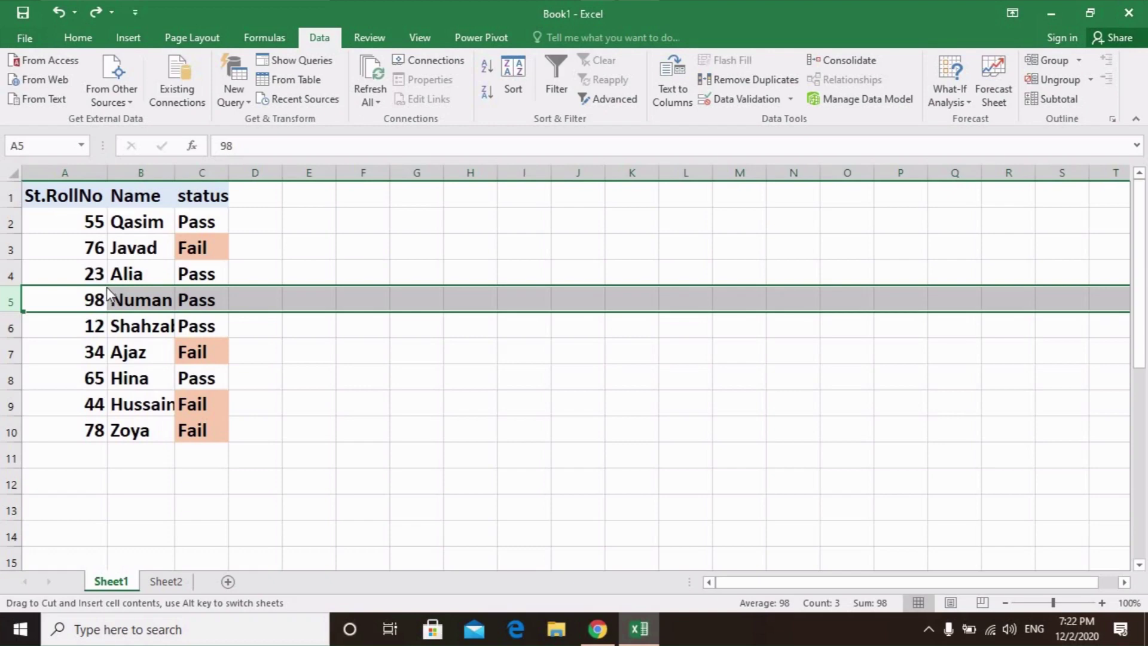
pyautogui.moveTo(105, 282); pyautogui.dragTo(109, 223)
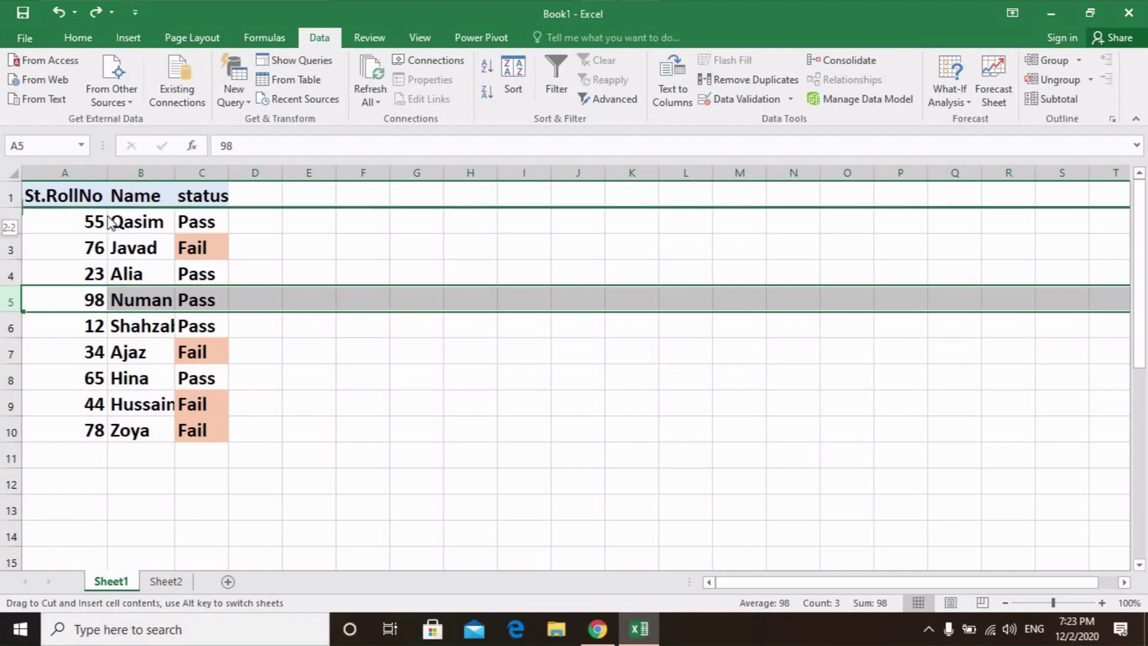
pyautogui.moveTo(109, 222); pyautogui.dragTo(109, 222)
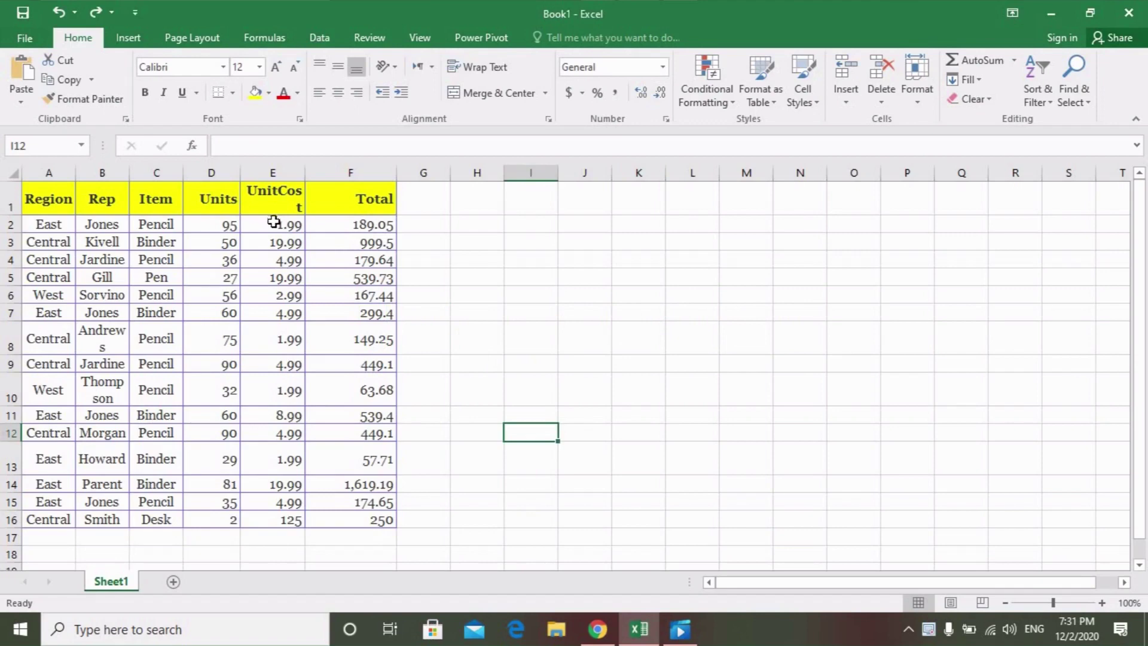
pyautogui.moveTo(273, 222); pyautogui.dragTo(266, 347)
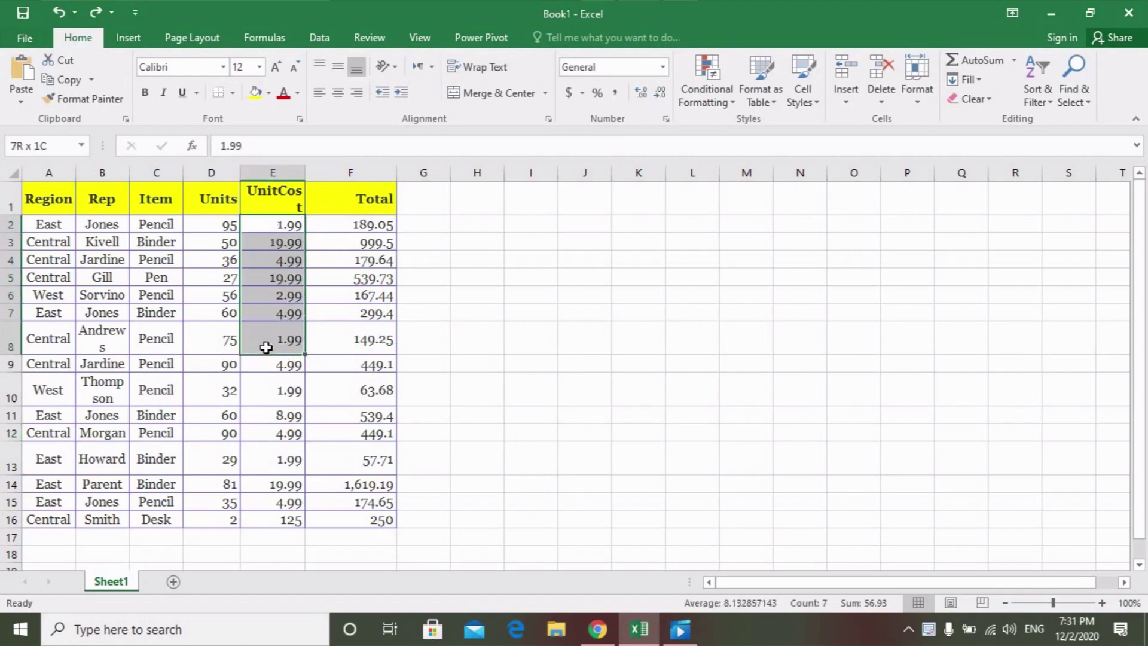
pyautogui.moveTo(266, 348); pyautogui.dragTo(271, 515)
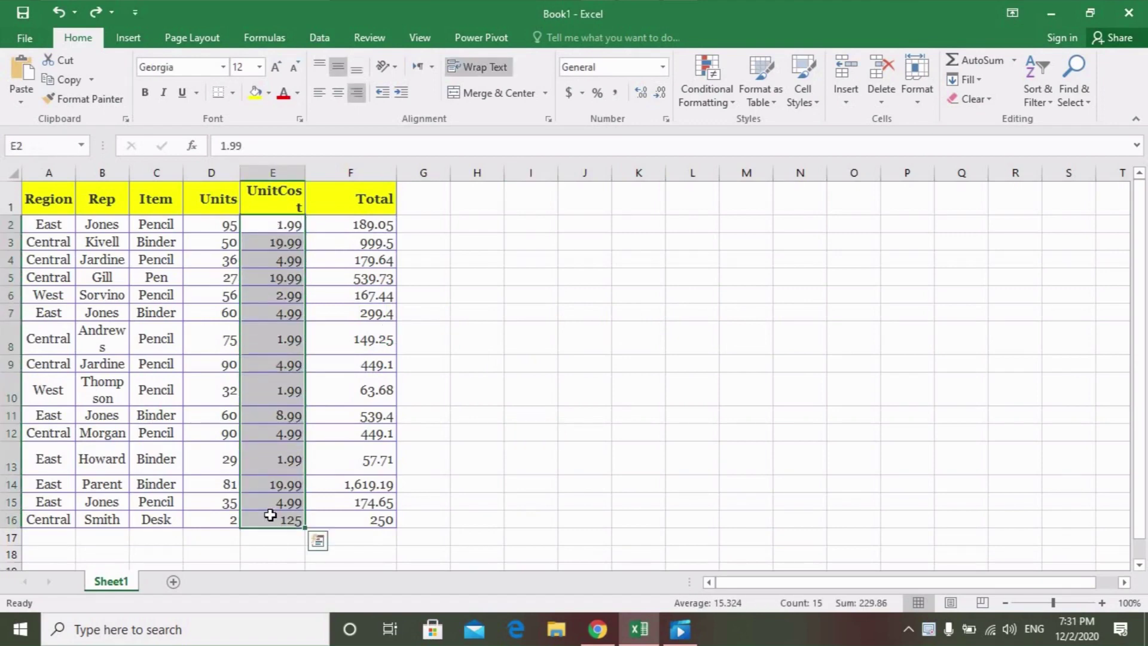
pyautogui.rightClick(270, 517)
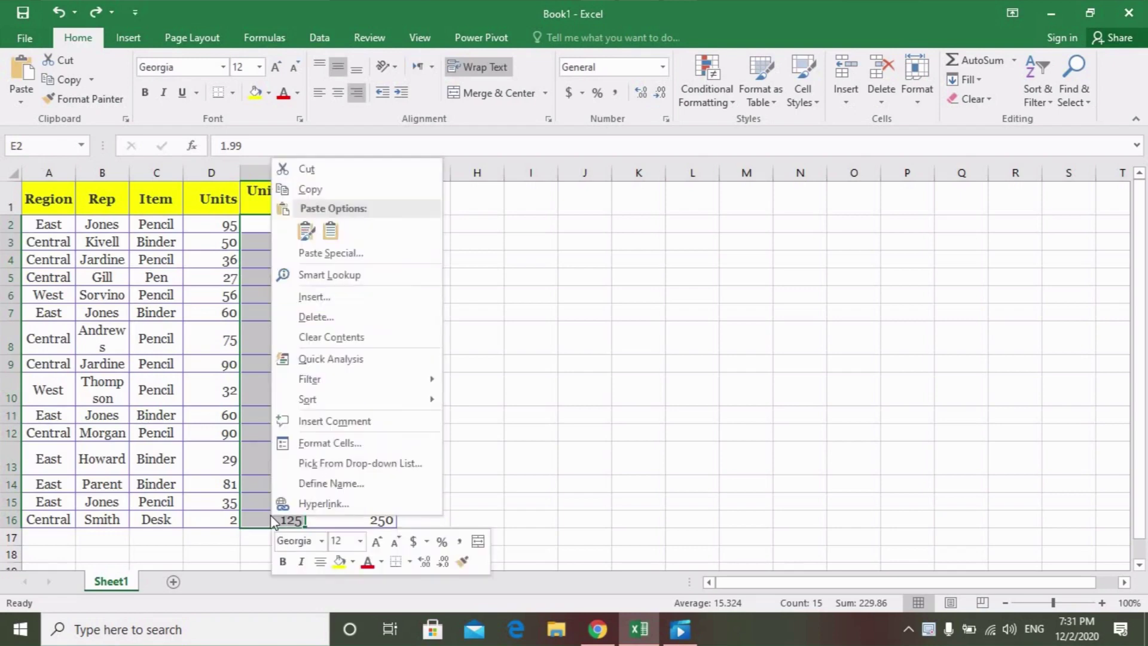
pyautogui.click(352, 318)
pyautogui.click(333, 365)
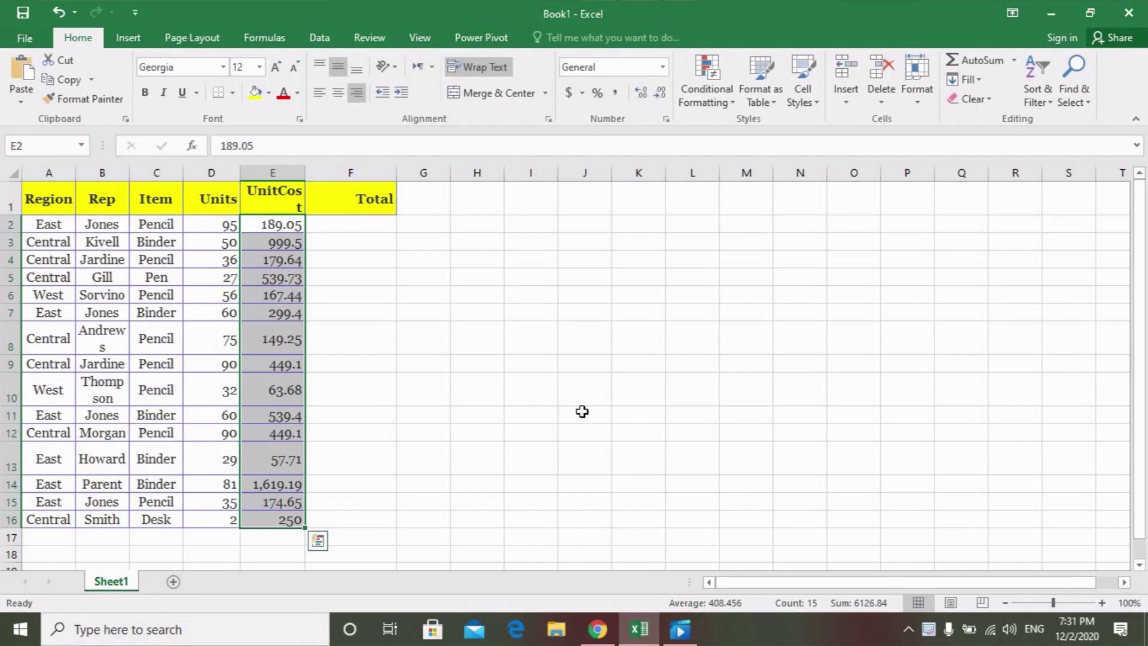
pyautogui.hotkey('ctrl', 'z')
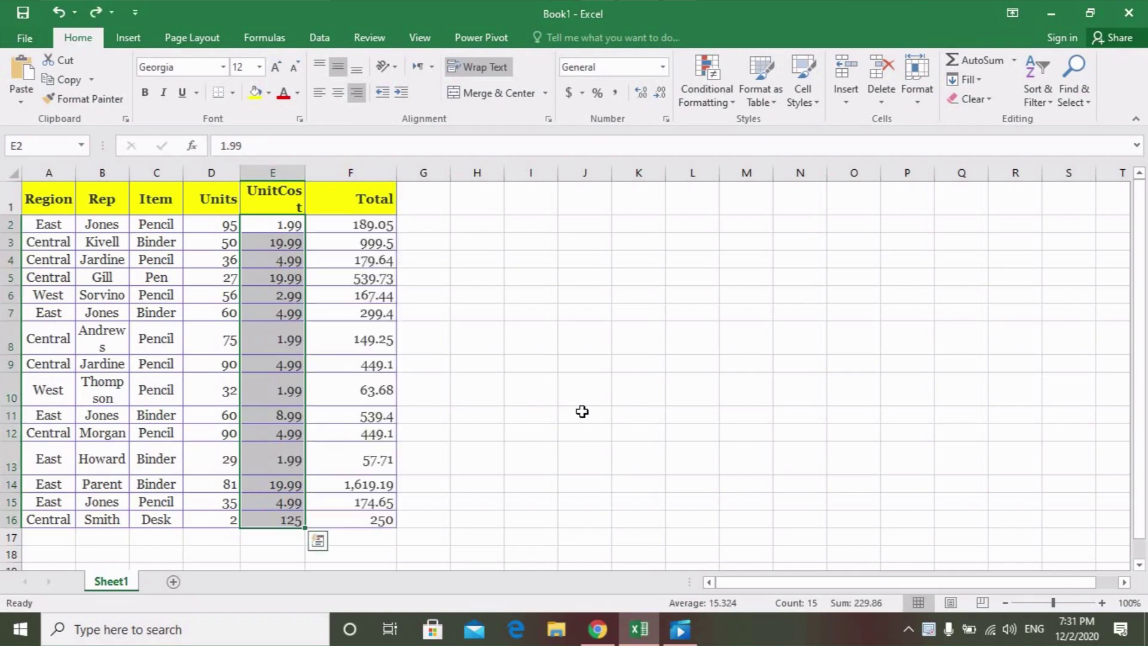
pyautogui.click(487, 452)
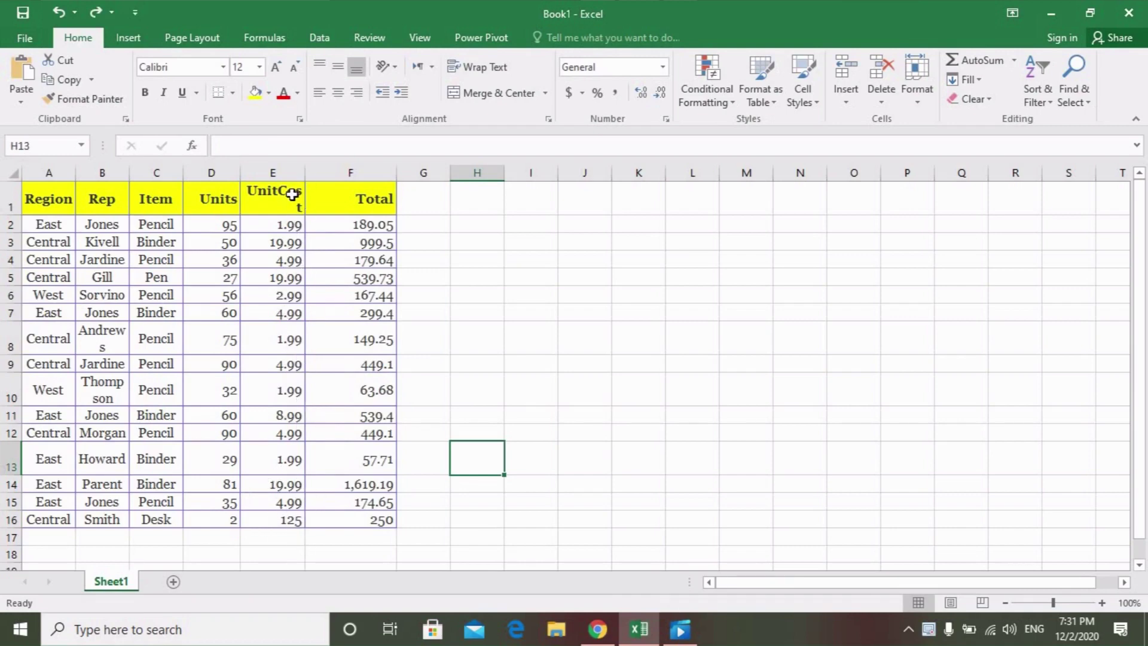
# Step: Select E2:E16 and clear it by dragging the fill handle back up into the selection
pyautogui.click(292, 227)
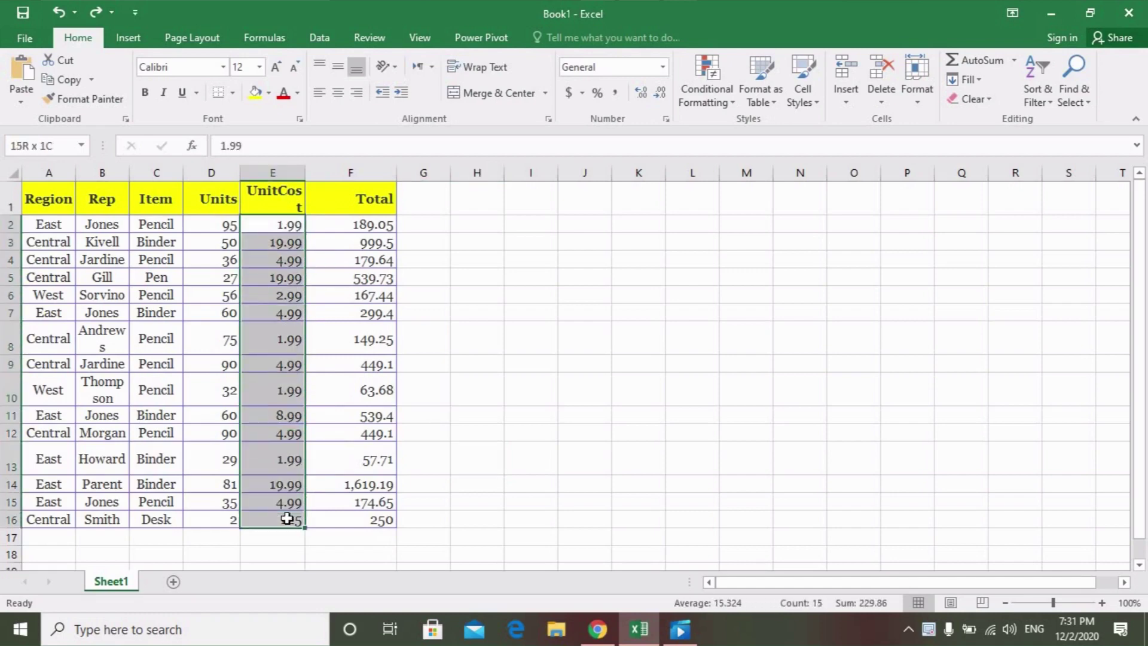
pyautogui.moveTo(290, 241); pyautogui.dragTo(288, 518)
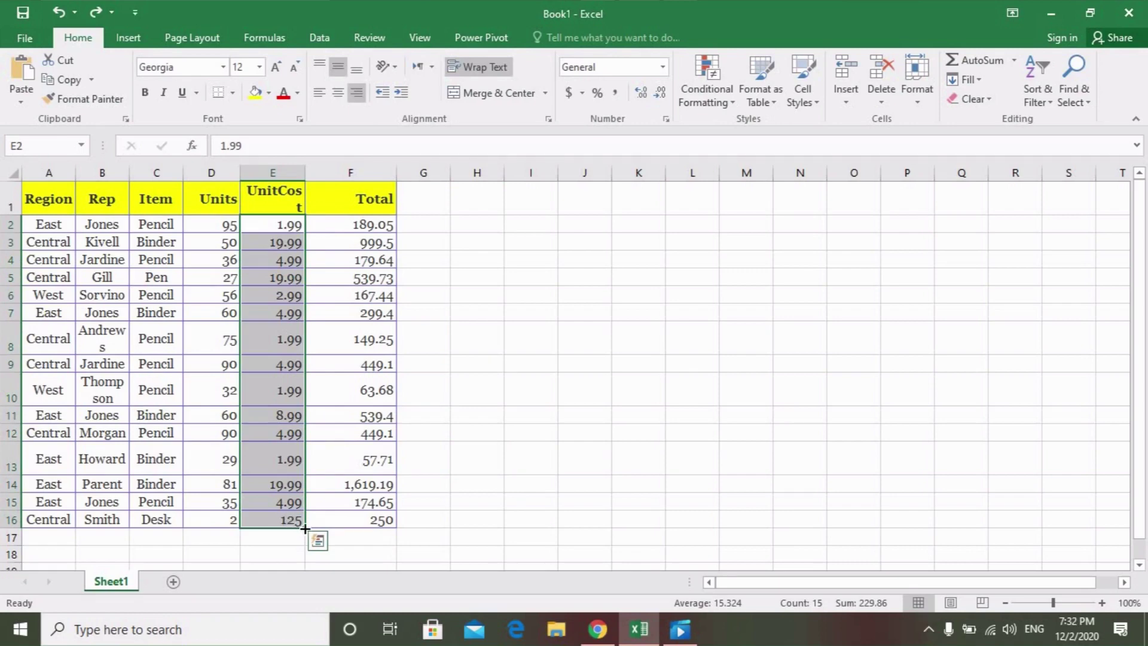
pyautogui.moveTo(305, 529); pyautogui.dragTo(299, 220)
pyautogui.click(645, 420)
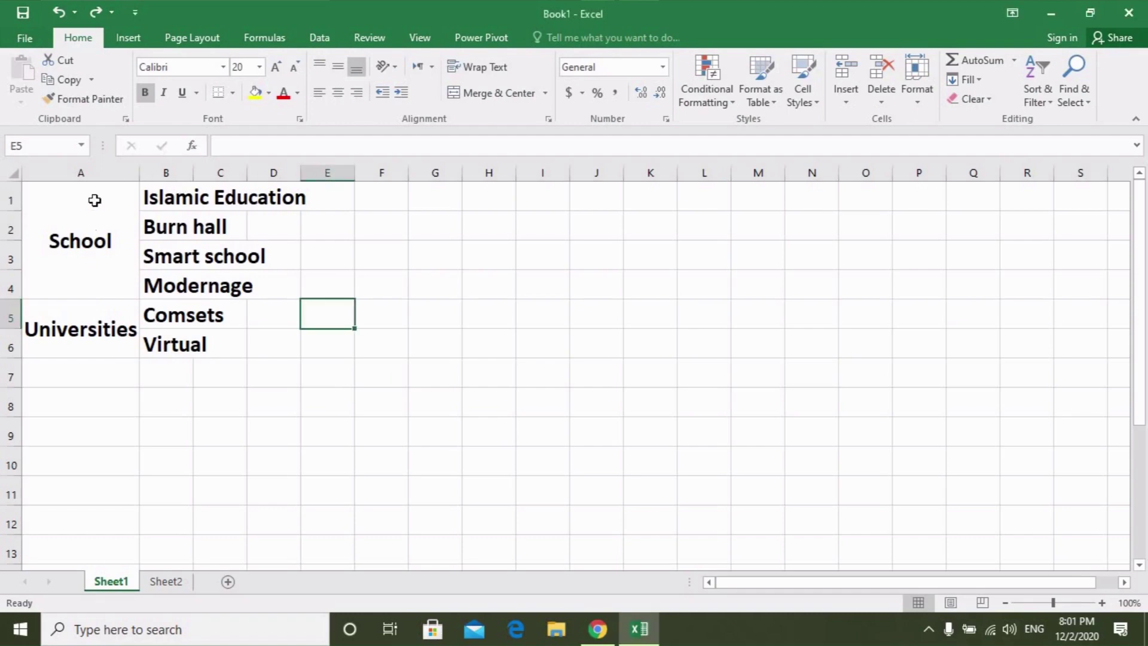
# Step: Select the merged label cells, then view the finished example on Sheet2 and return to Sheet1
pyautogui.moveTo(94, 203); pyautogui.dragTo(90, 335)
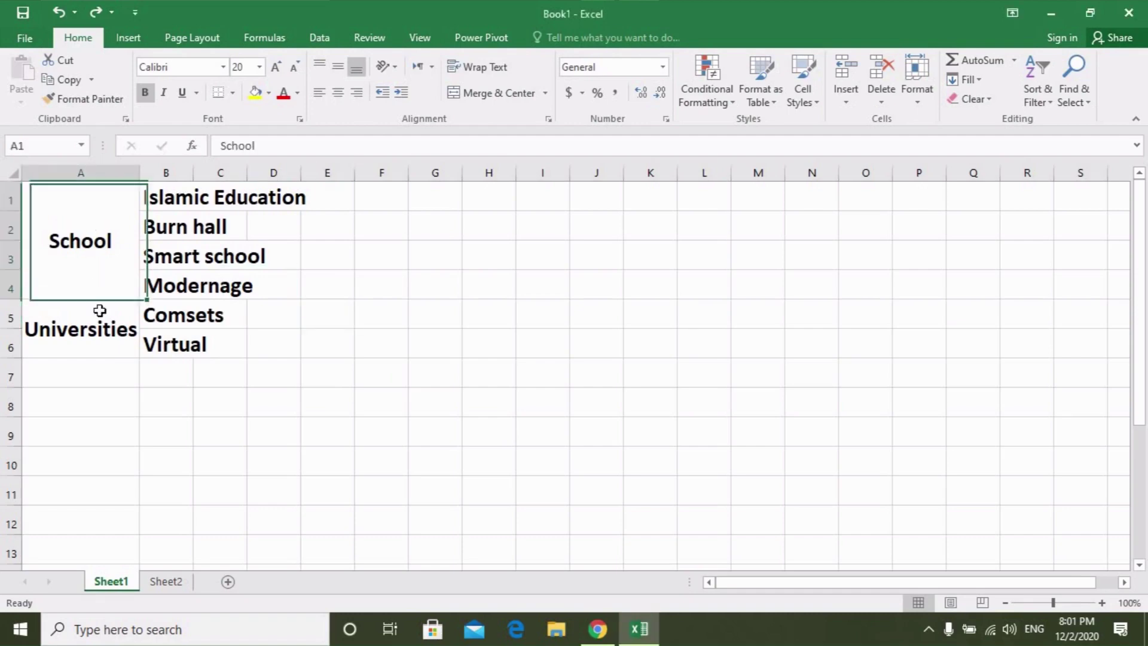
pyautogui.click(437, 292)
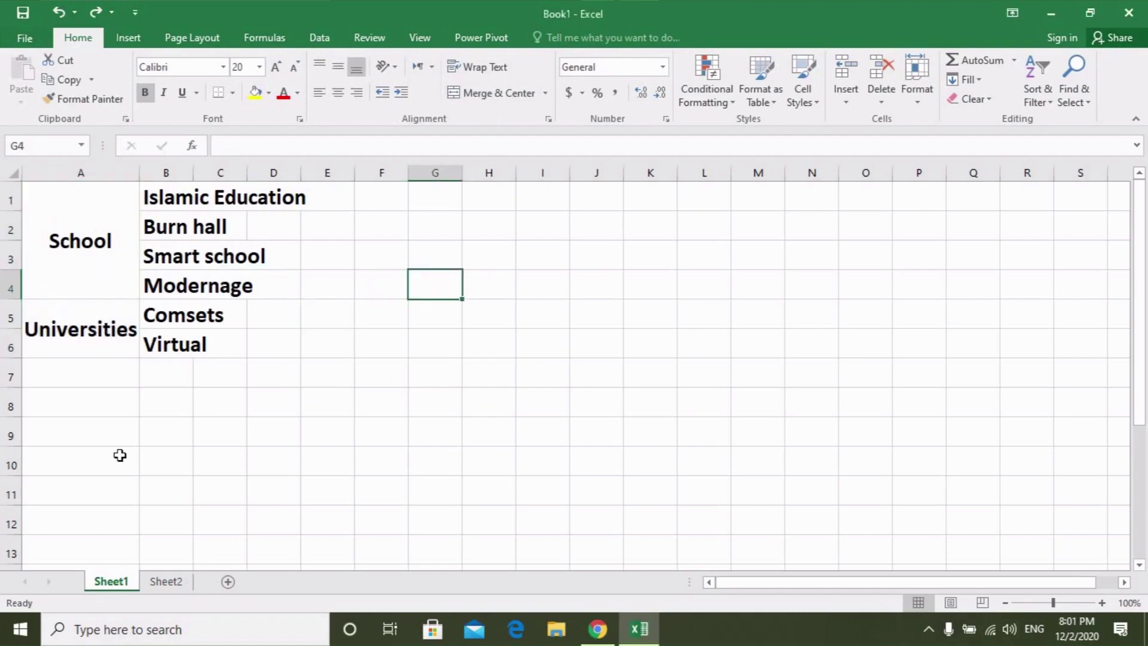
pyautogui.click(166, 582)
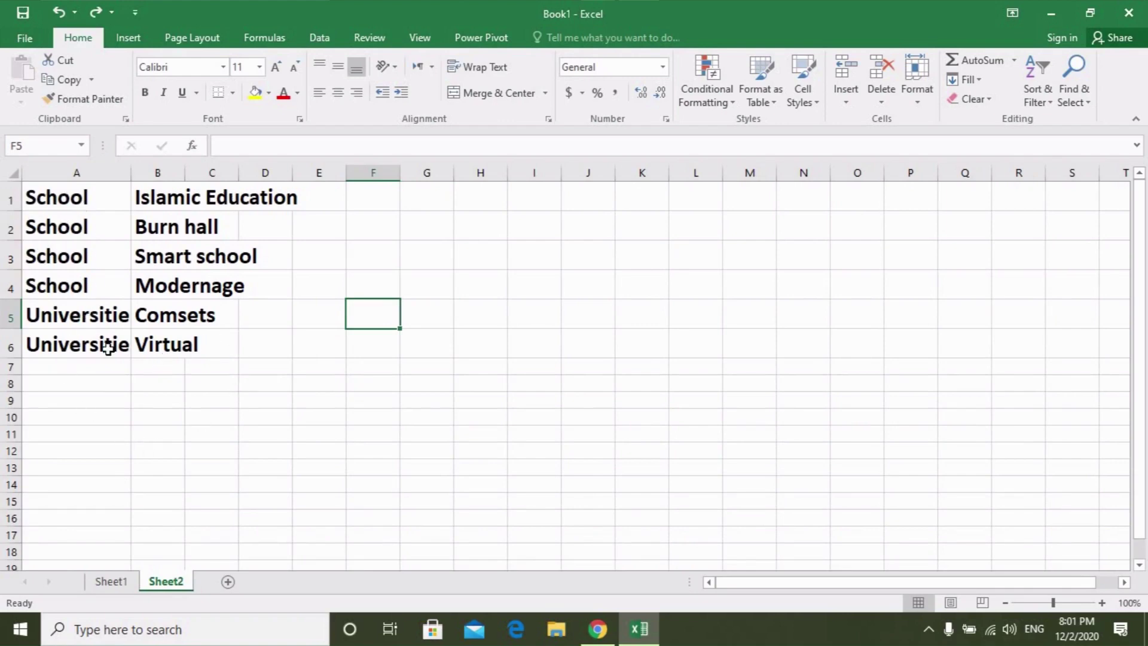
pyautogui.click(119, 581)
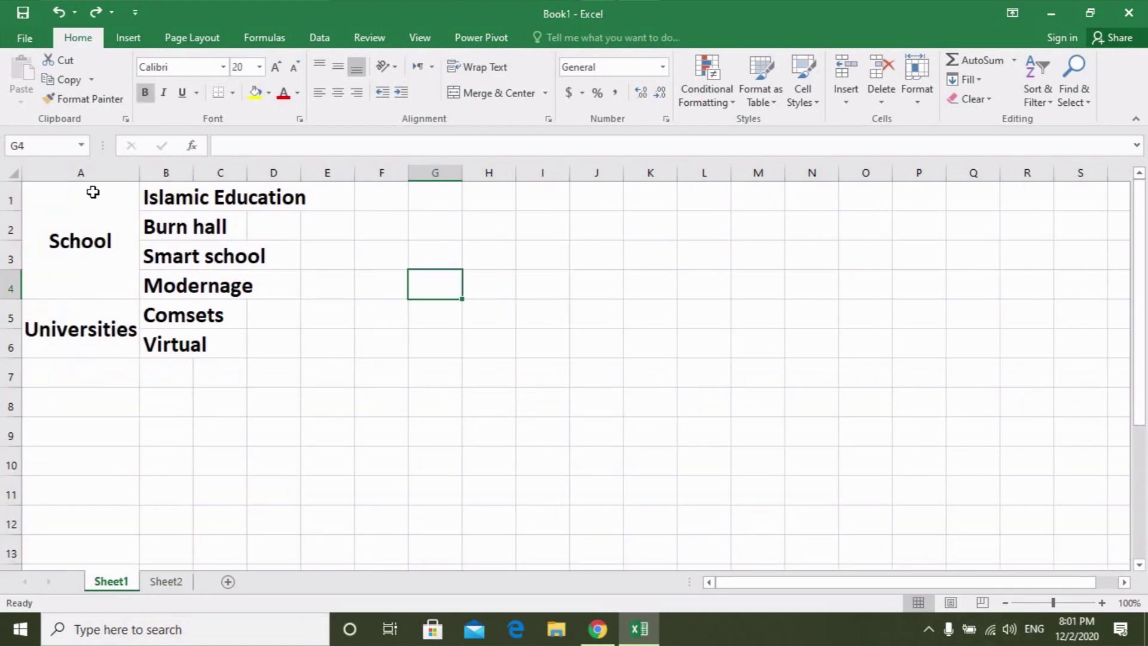
# Step: Unmerge A1:A6 using Merge & Center's Unmerge Cells, then reselect A1:A6
pyautogui.moveTo(96, 204); pyautogui.dragTo(82, 335)
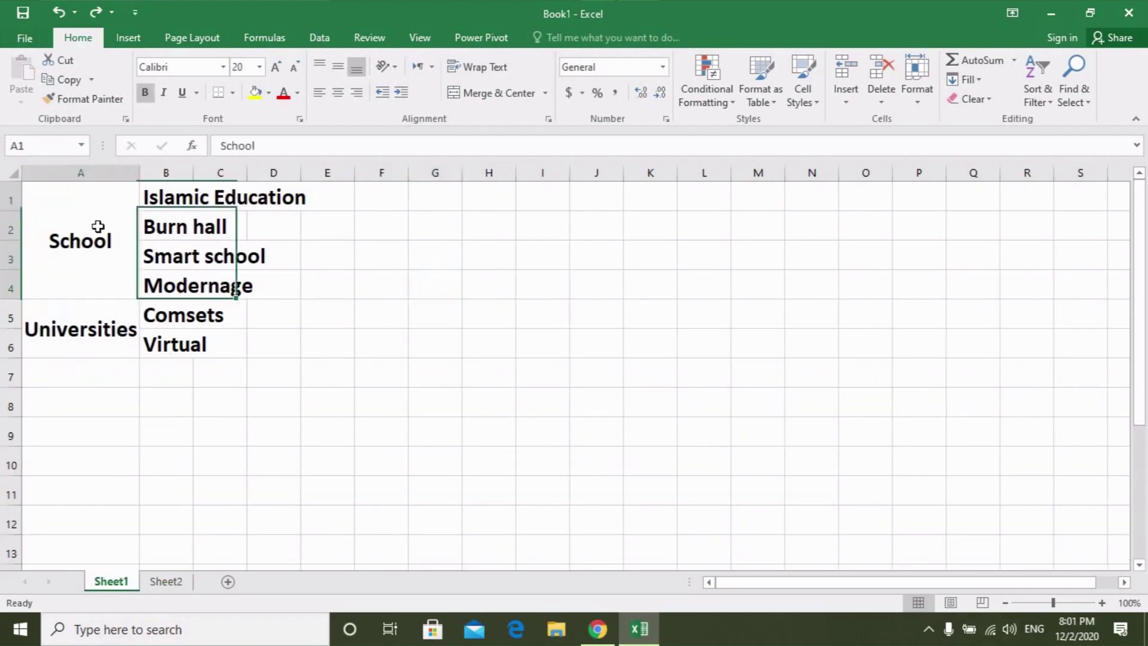
pyautogui.click(545, 93)
pyautogui.click(529, 174)
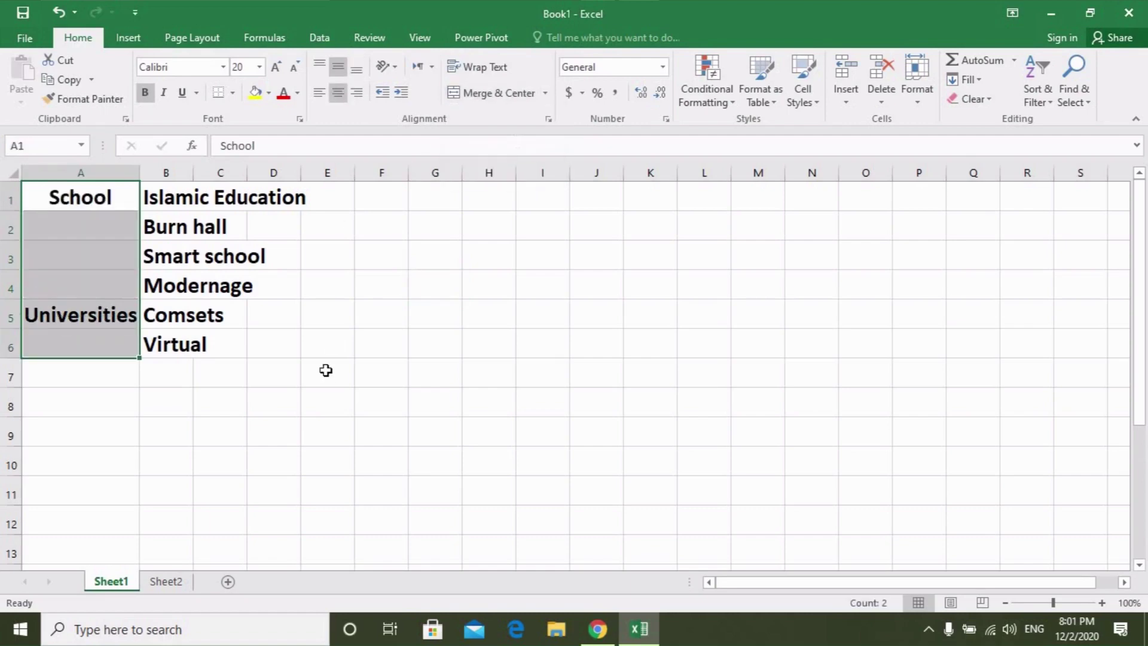
pyautogui.click(399, 362)
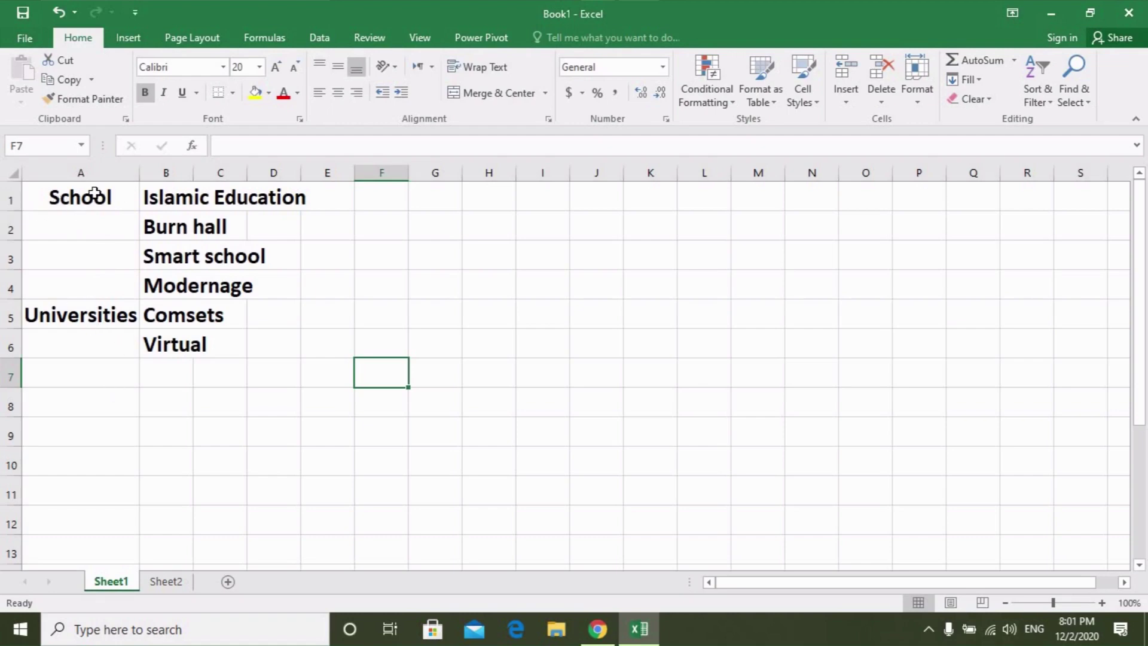
pyautogui.moveTo(94, 193); pyautogui.dragTo(95, 347)
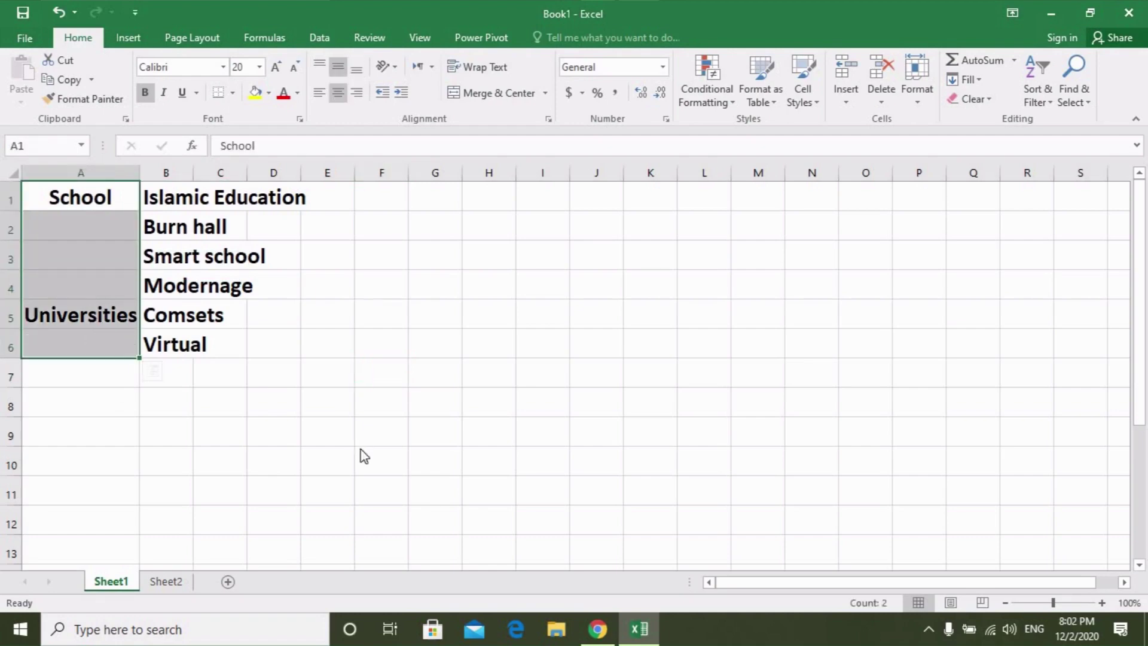
# Step: Use Ctrl+G, Special, Blanks to select only the empty cells within A1:A6
pyautogui.hotkey('ctrl', 'g')
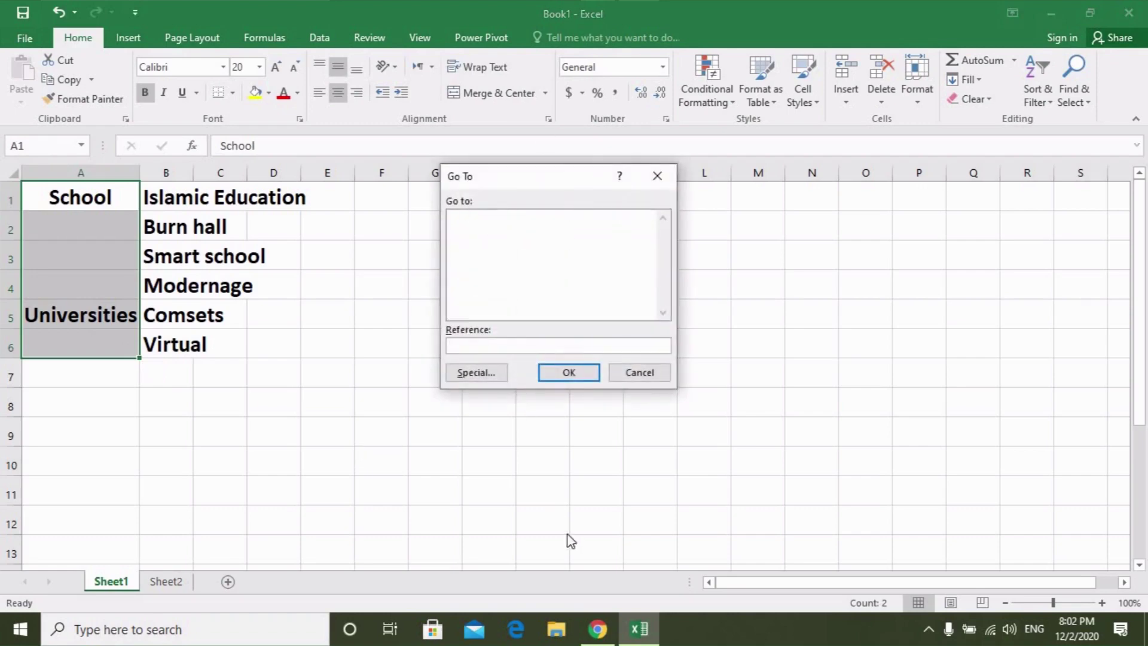
pyautogui.click(487, 383)
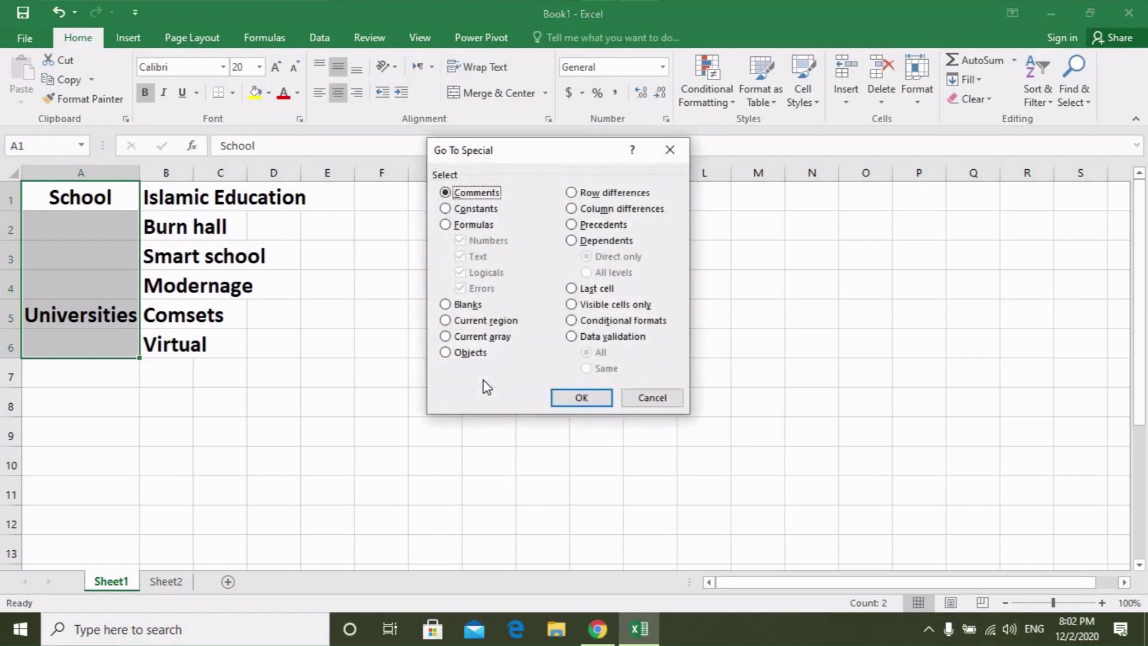
pyautogui.click(447, 304)
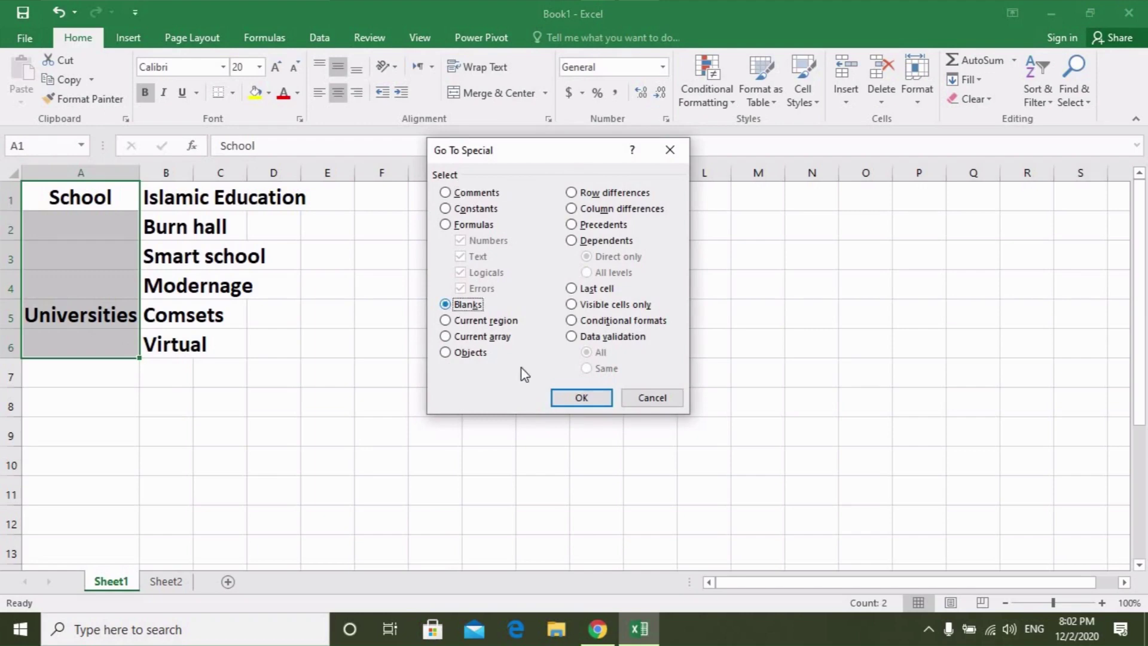
pyautogui.click(554, 400)
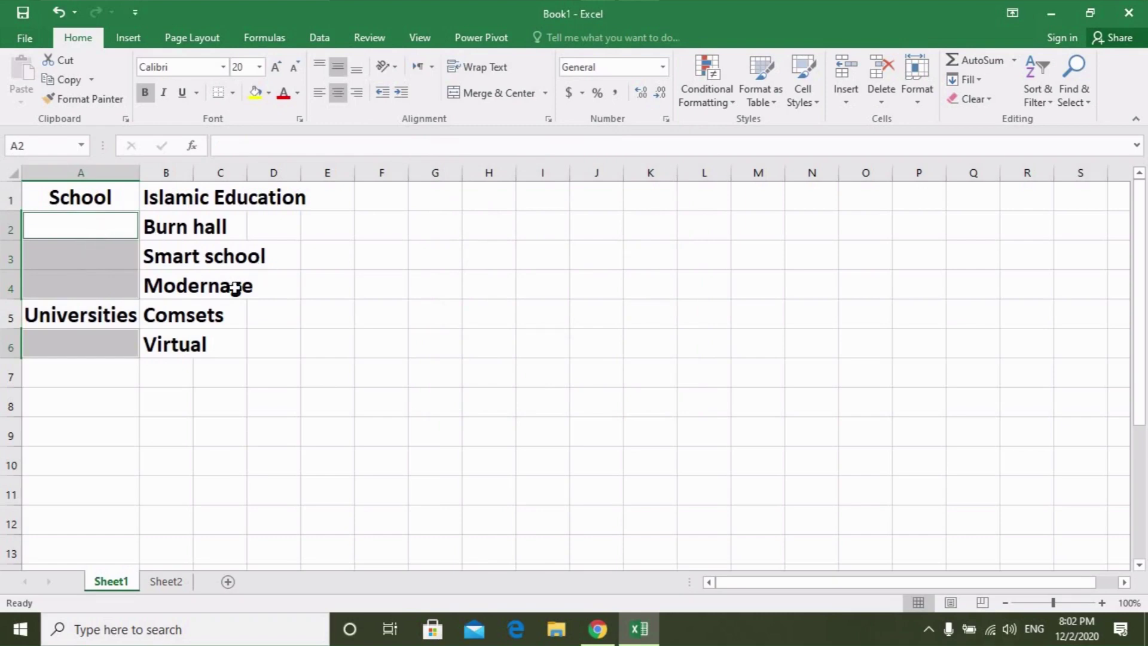
# Step: Enter the formula =A1 into all selected blank label cells at once with Ctrl+Enter
pyautogui.write('=')
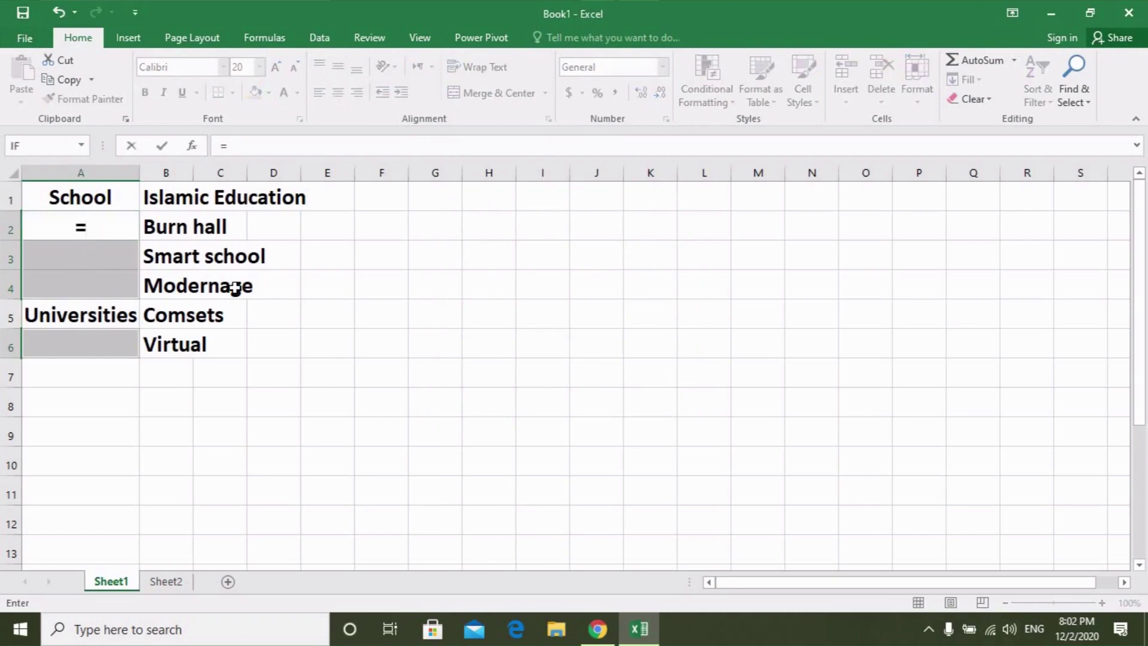
pyautogui.click(111, 198)
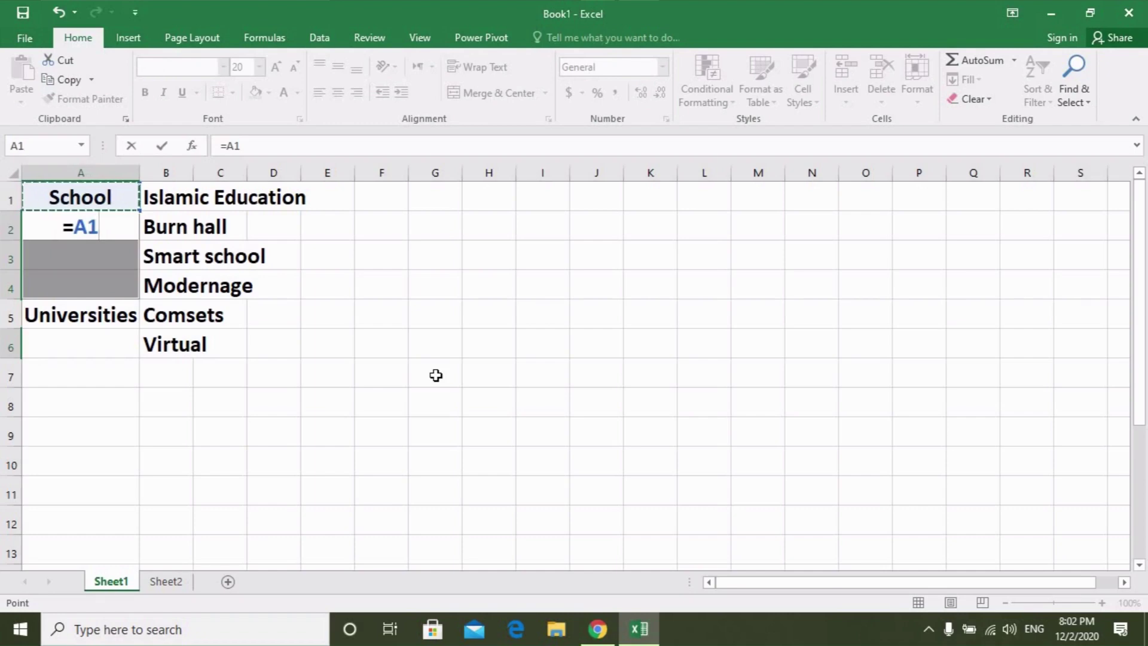
pyautogui.hotkey('ctrl', 'Return')
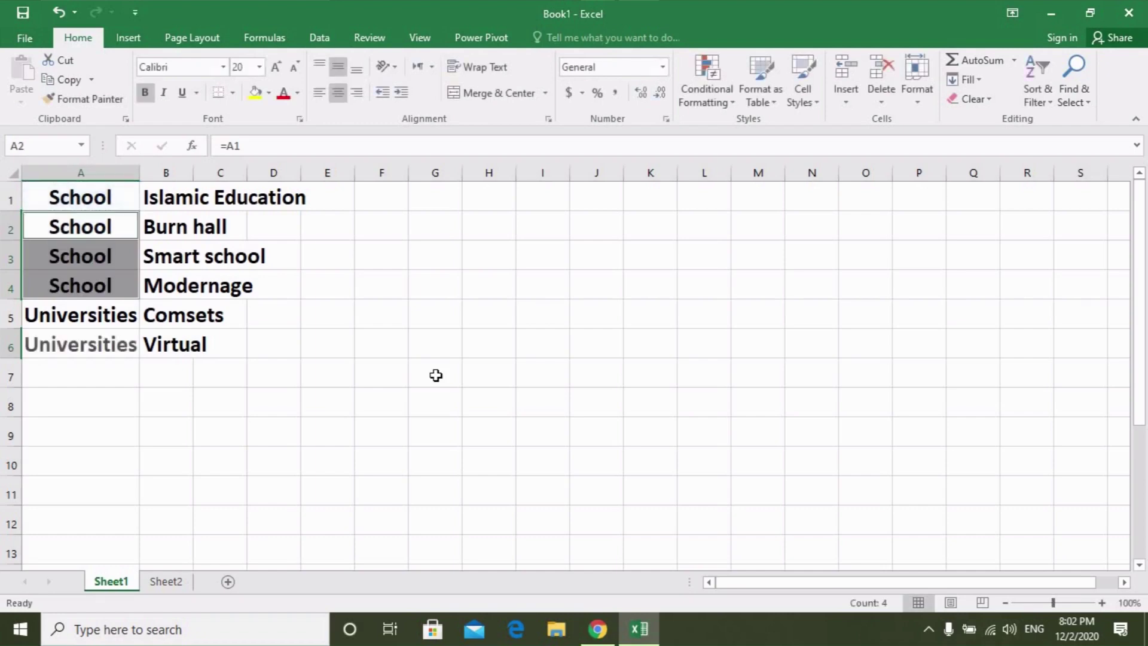
pyautogui.click(436, 375)
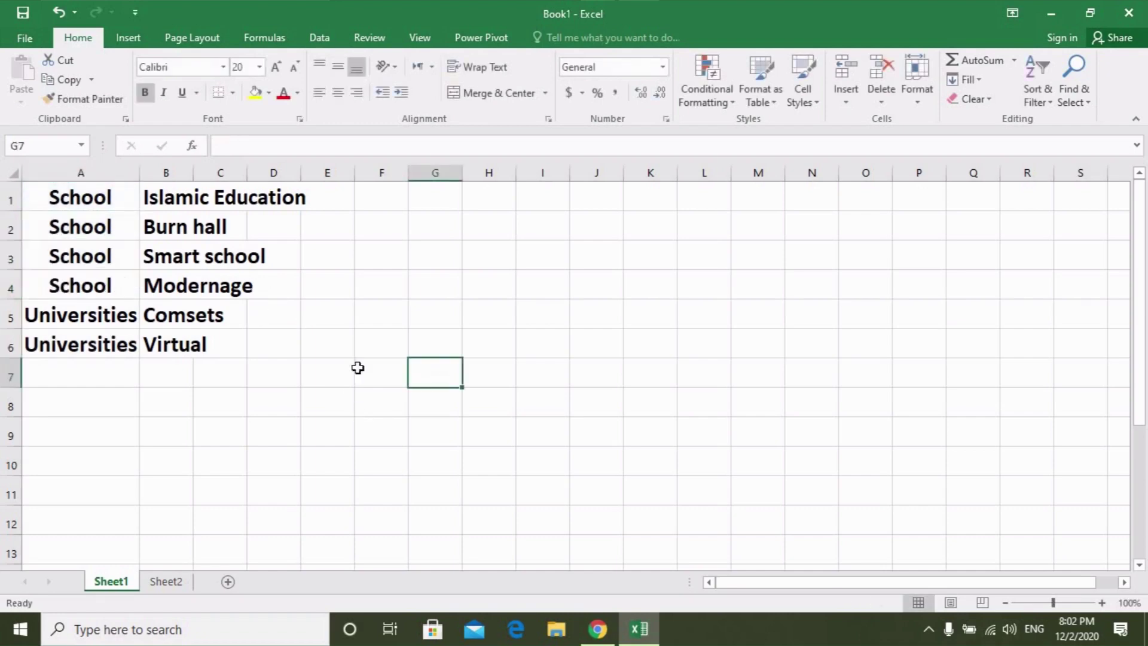